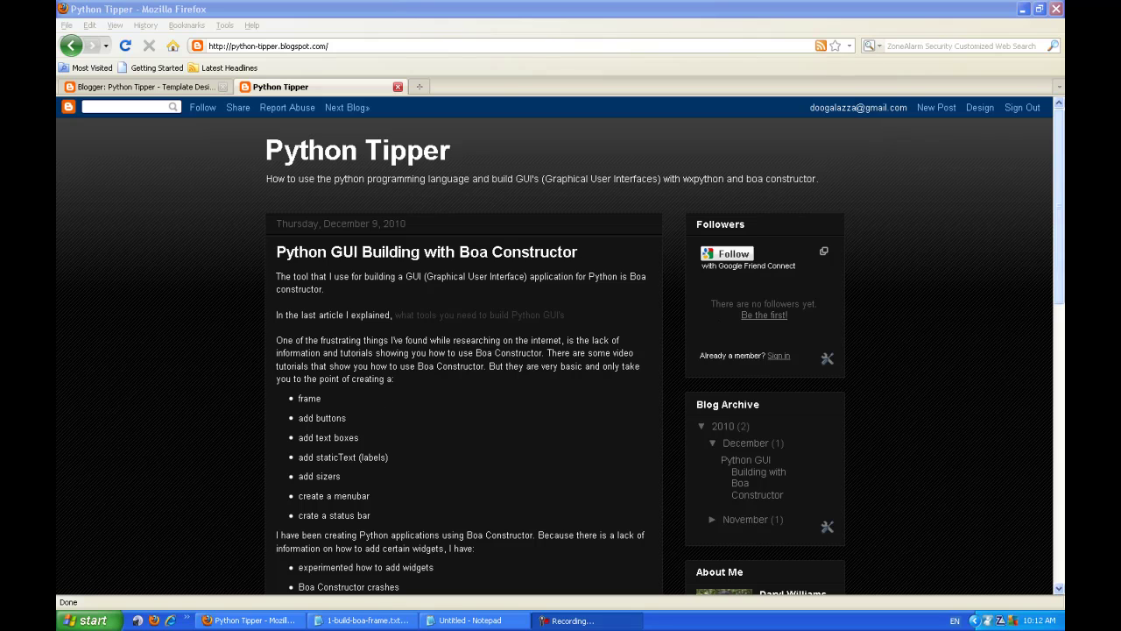
Scroll down the blog home page to the end of the 'How To Start Python Programming' post
mouse_move(1060, 275)
mouse_down()
mouse_move(1056, 538)
mouse_move(1056, 513)
mouse_up()
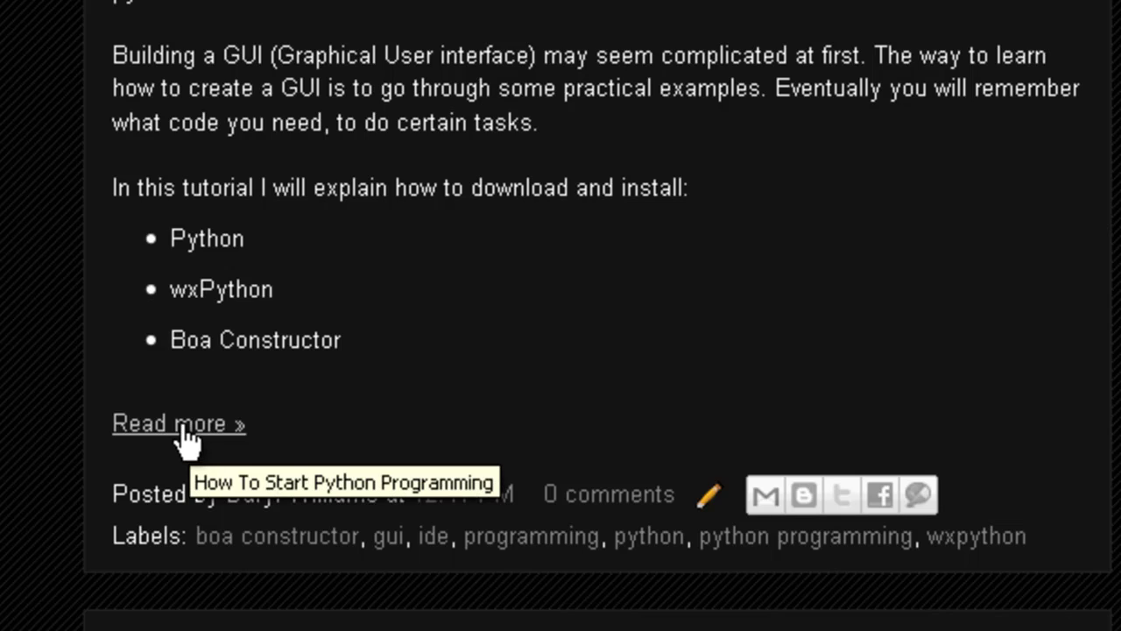
Open the full 'How To Start Python Programming' article through its 'Read more' link
click(218, 425)
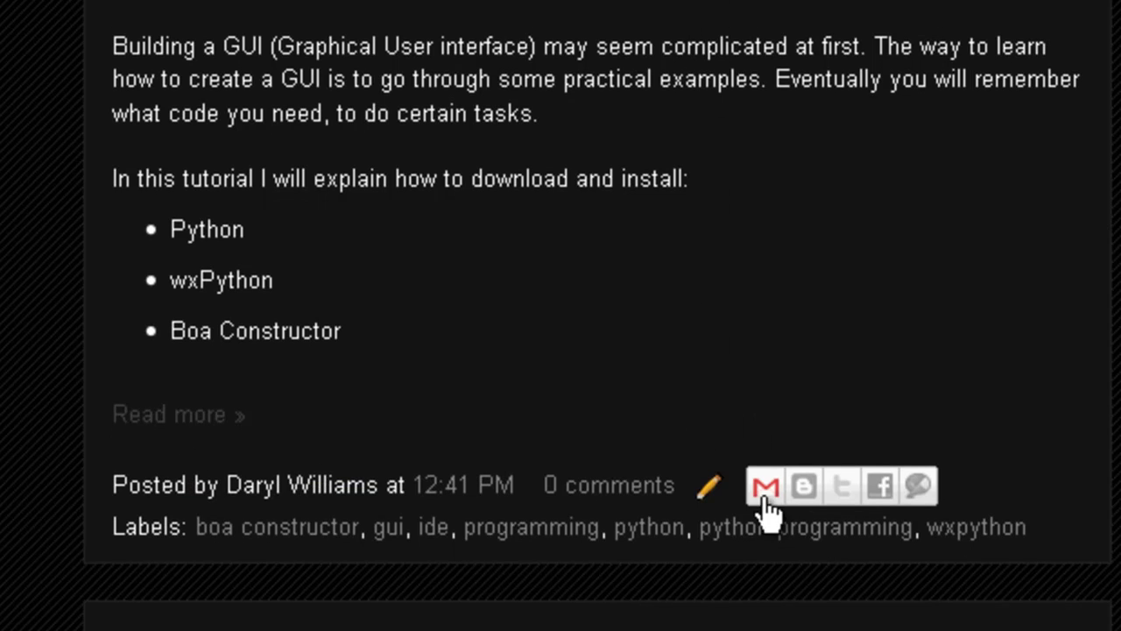
click(164, 415)
scroll(561, 315, down, 2)
scroll(561, 315, down, 2)
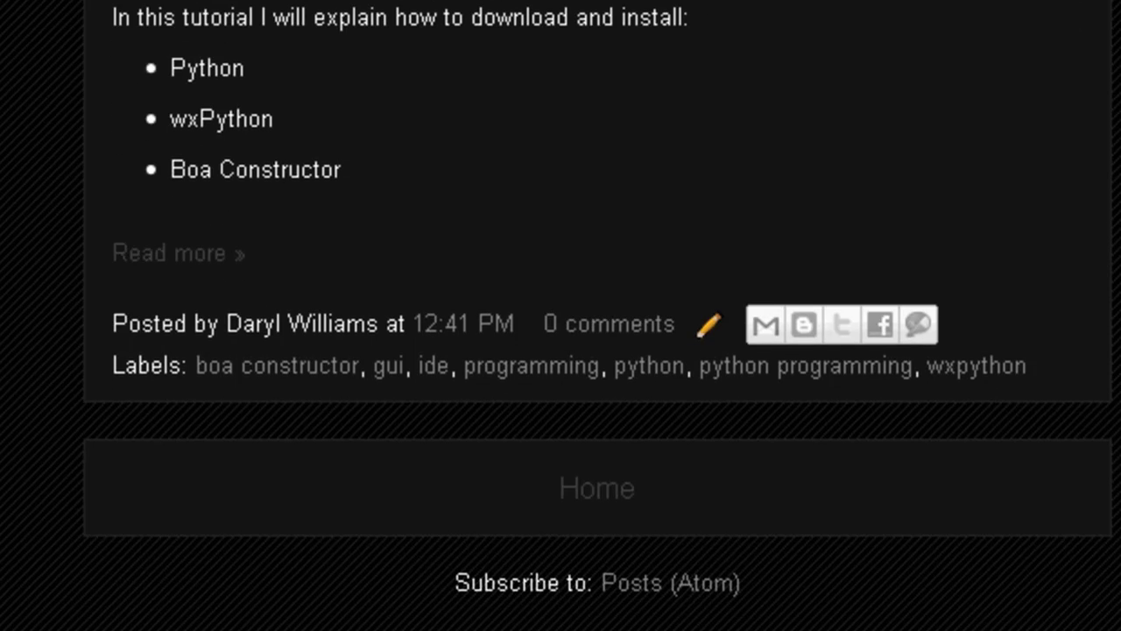
scroll(560, 315, up, 1)
scroll(561, 315, up, 2)
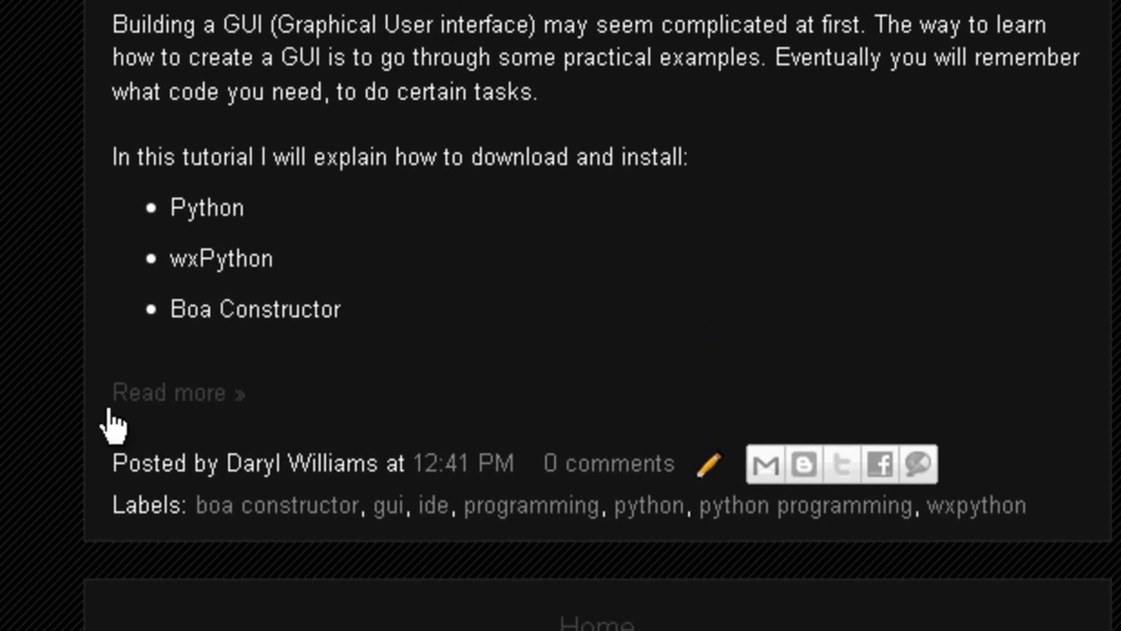
click(176, 394)
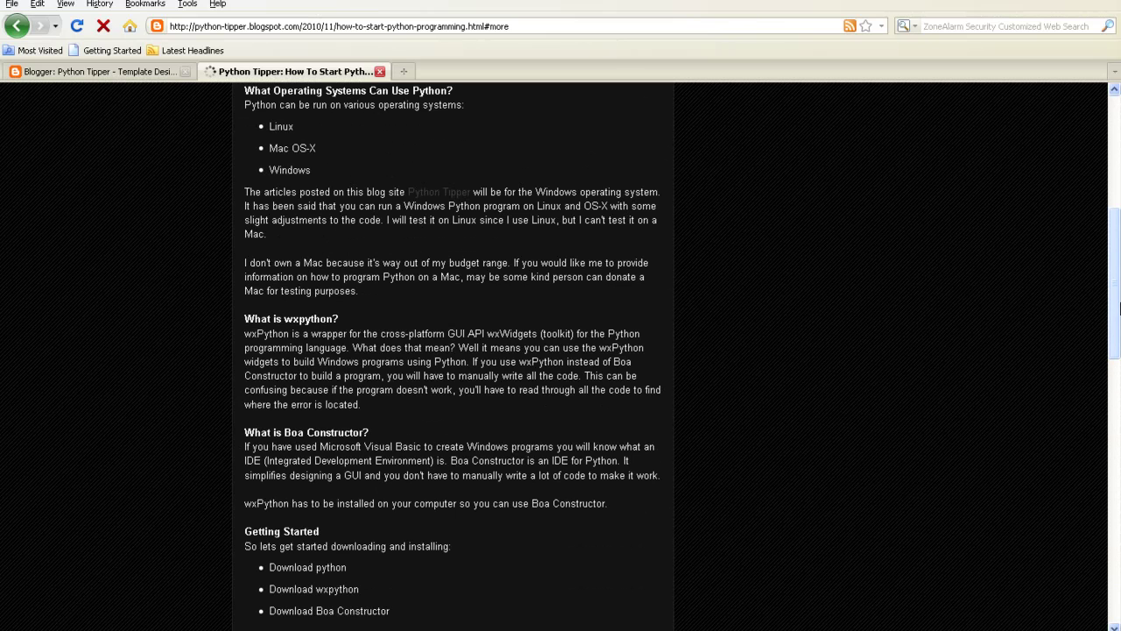
mouse_move(1118, 304)
mouse_down()
mouse_move(1119, 210)
mouse_move(1118, 460)
mouse_move(1114, 132)
mouse_up()
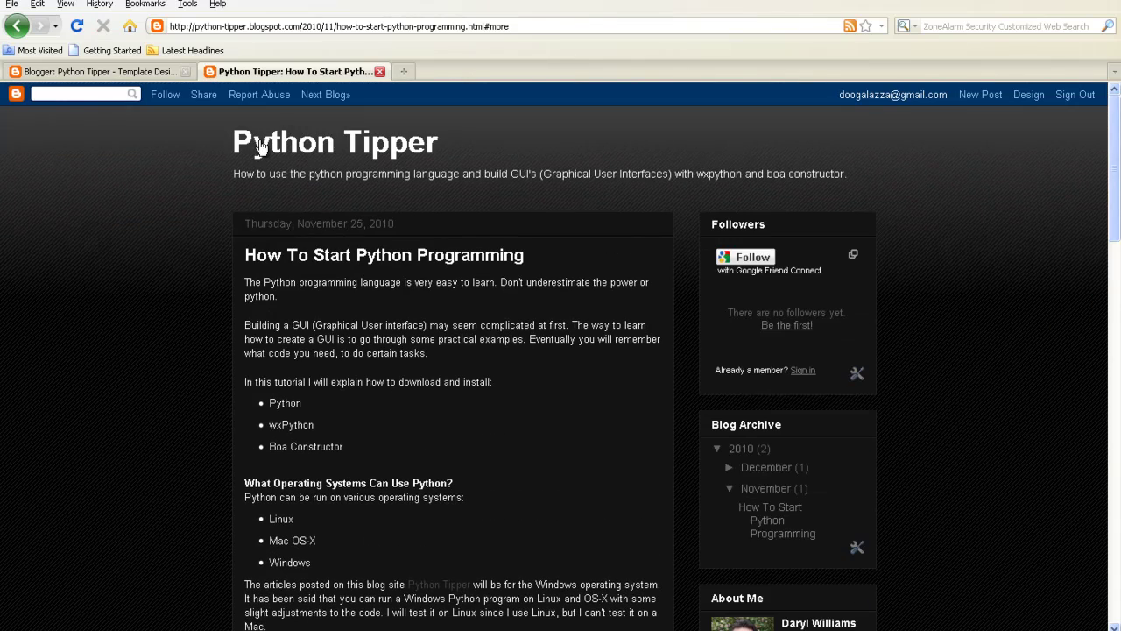
Return to the Python Tipper home page and start a new post
click(293, 142)
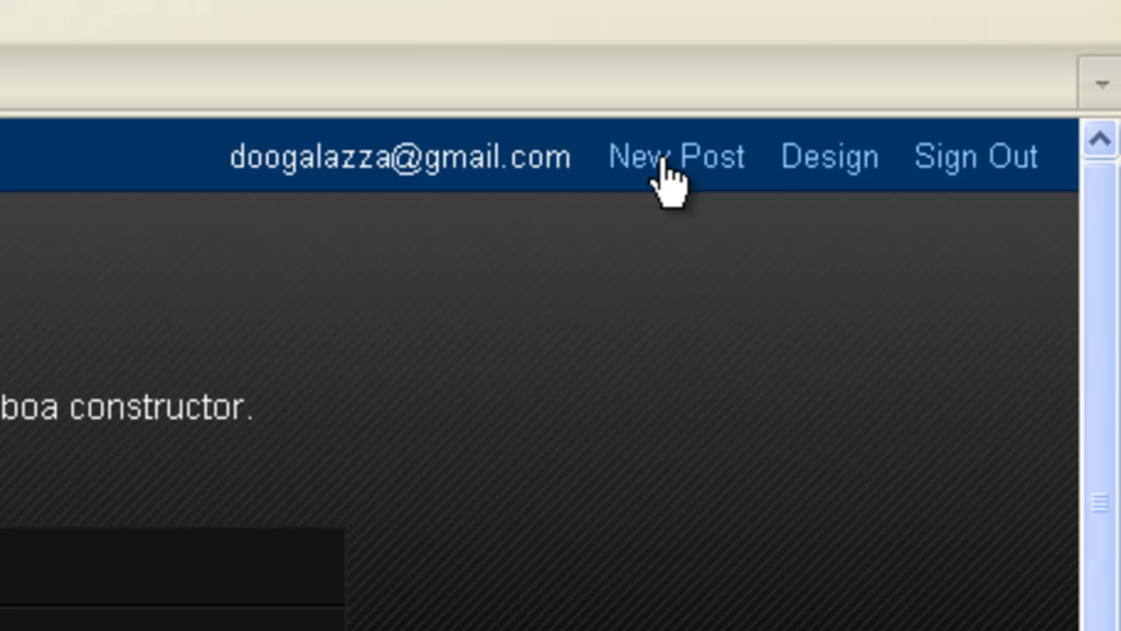
click(665, 160)
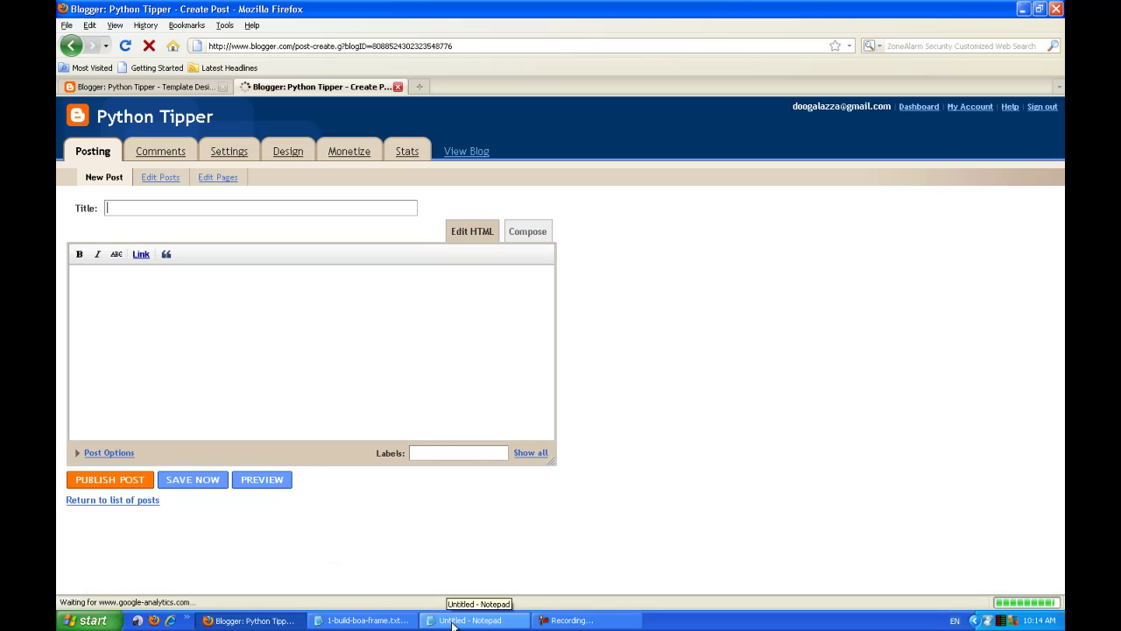
Restore the 'Blogger Tutorial Test' Notepad draft beside the post editor
click(453, 621)
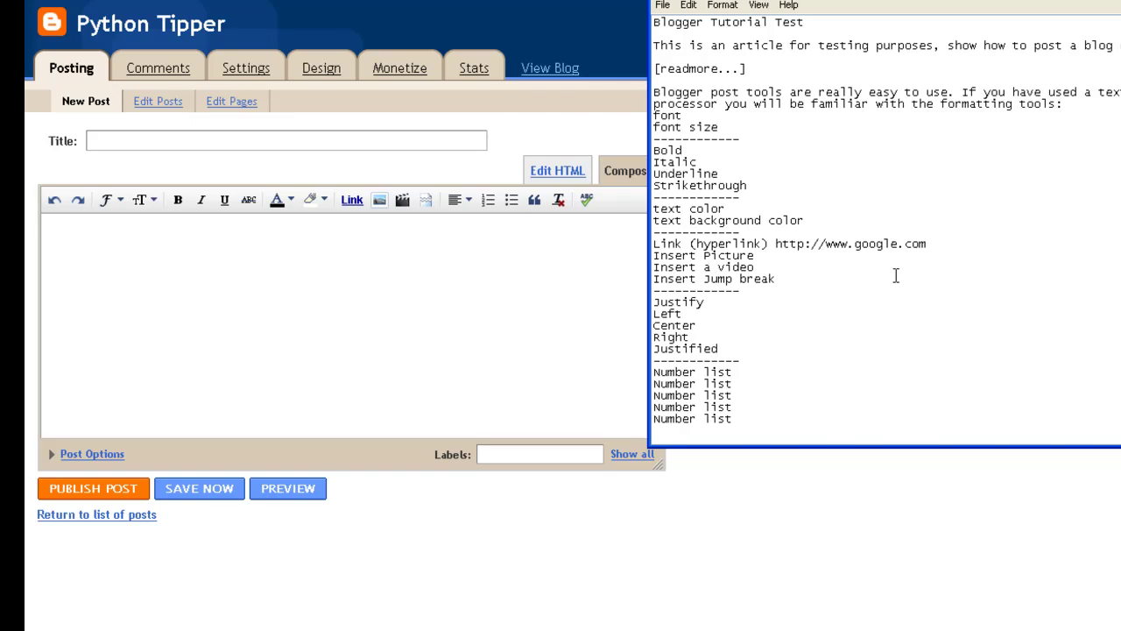
Select all the Notepad draft text and paste it into the empty post body
click(730, 256)
key(ctrl+a)
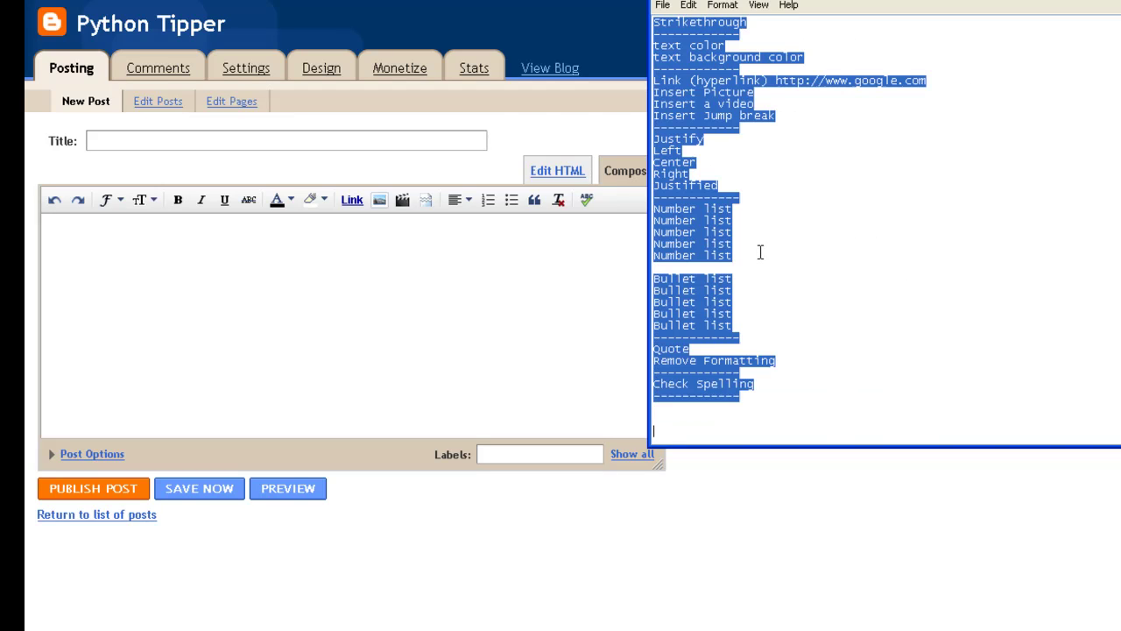
click(222, 264)
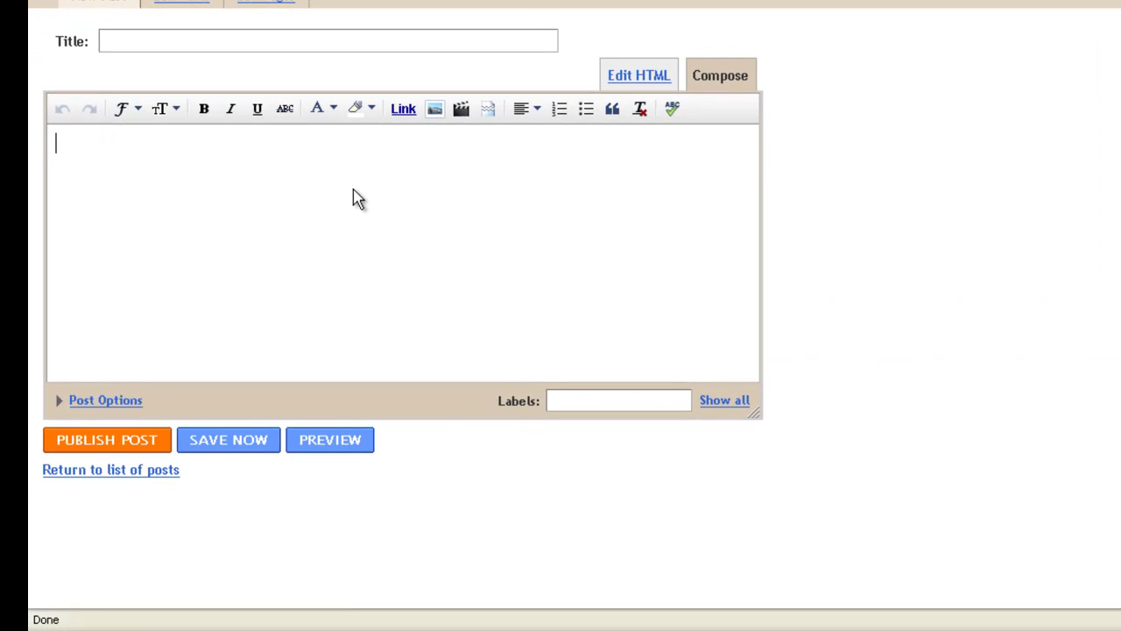
key(ctrl+v)
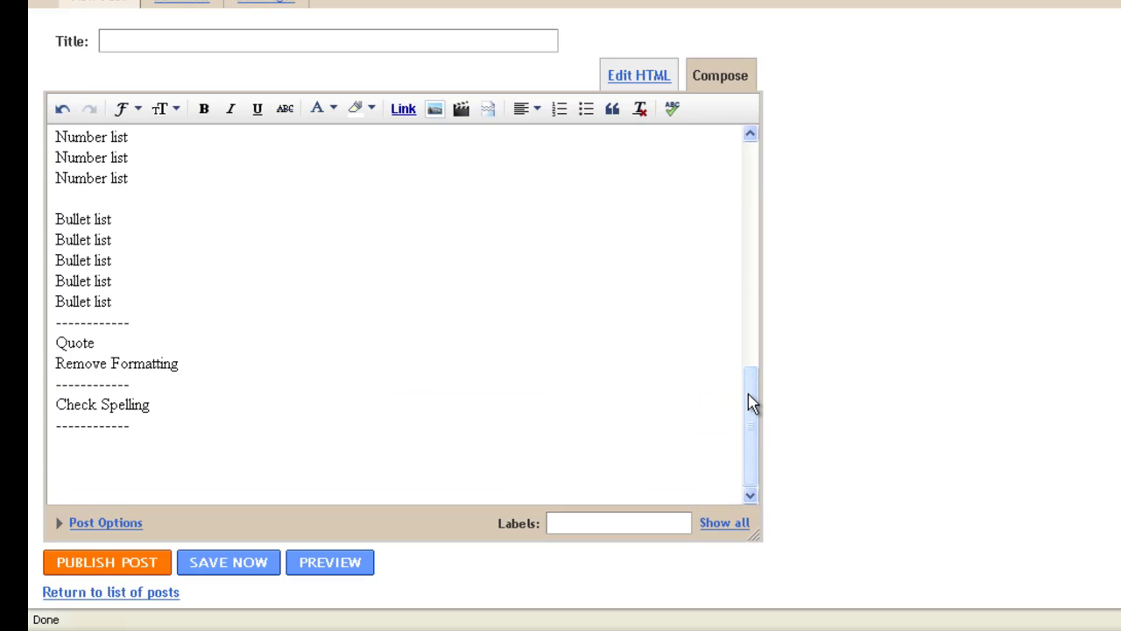
Cut the 'Blogger Tutorial Test' line into the post title and delete the leftover empty line
drag(750, 403, 750, 150)
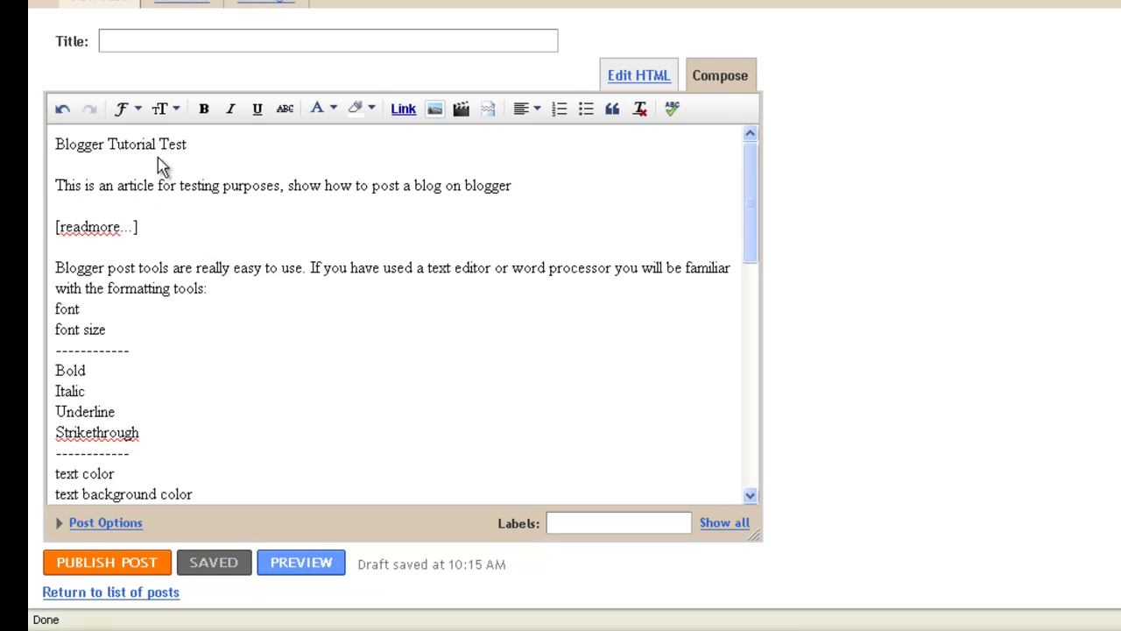
drag(187, 146, 35, 149)
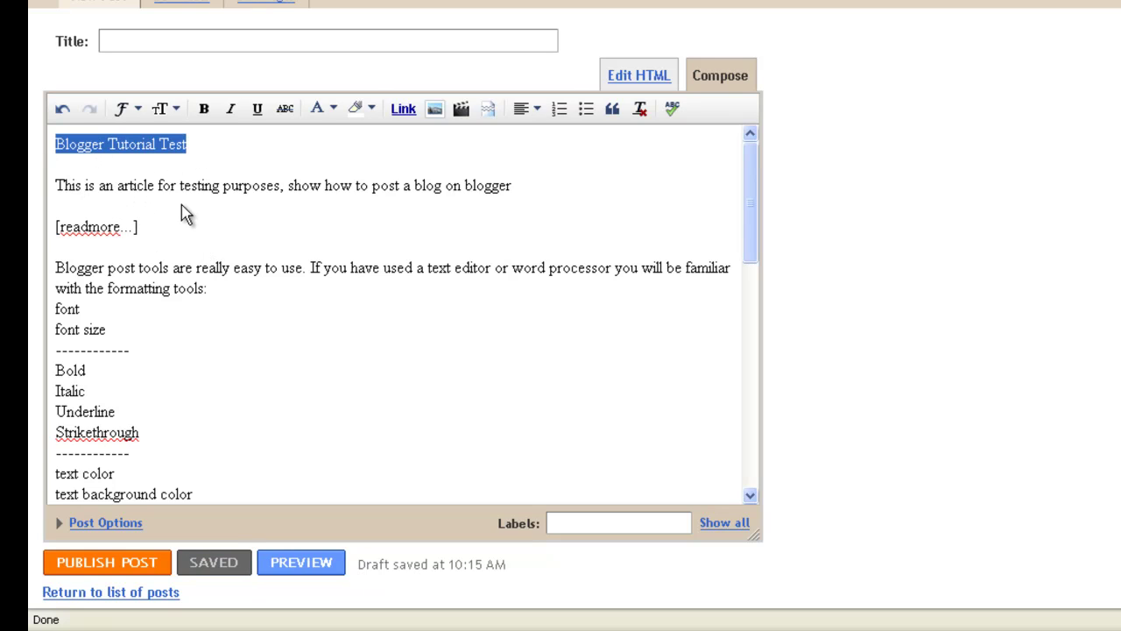
key(ctrl+x)
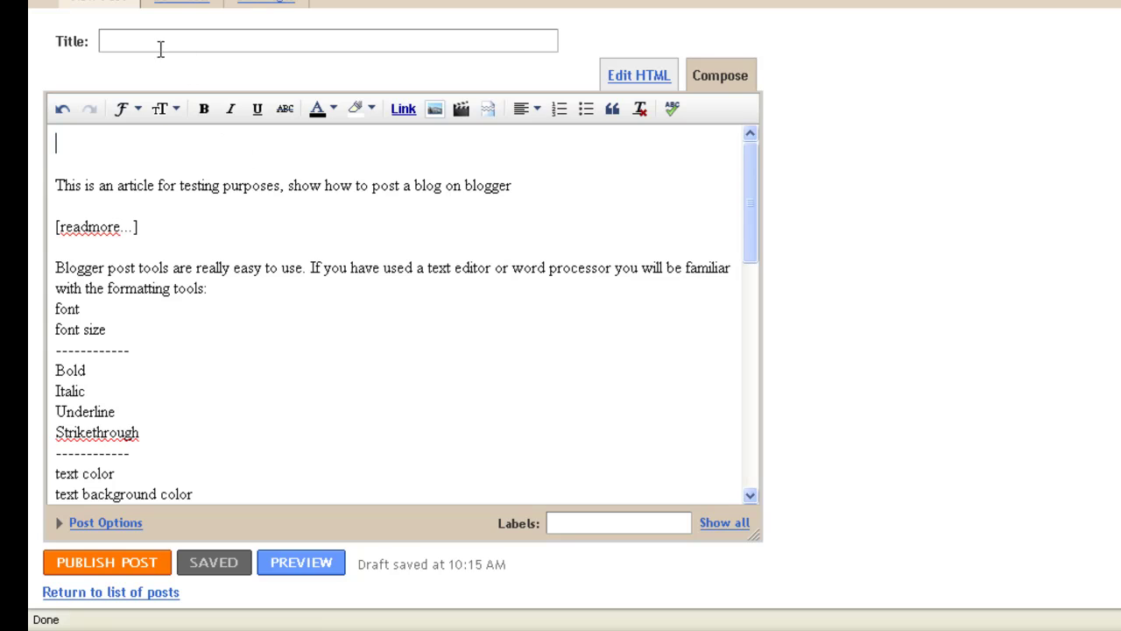
double_click(136, 40)
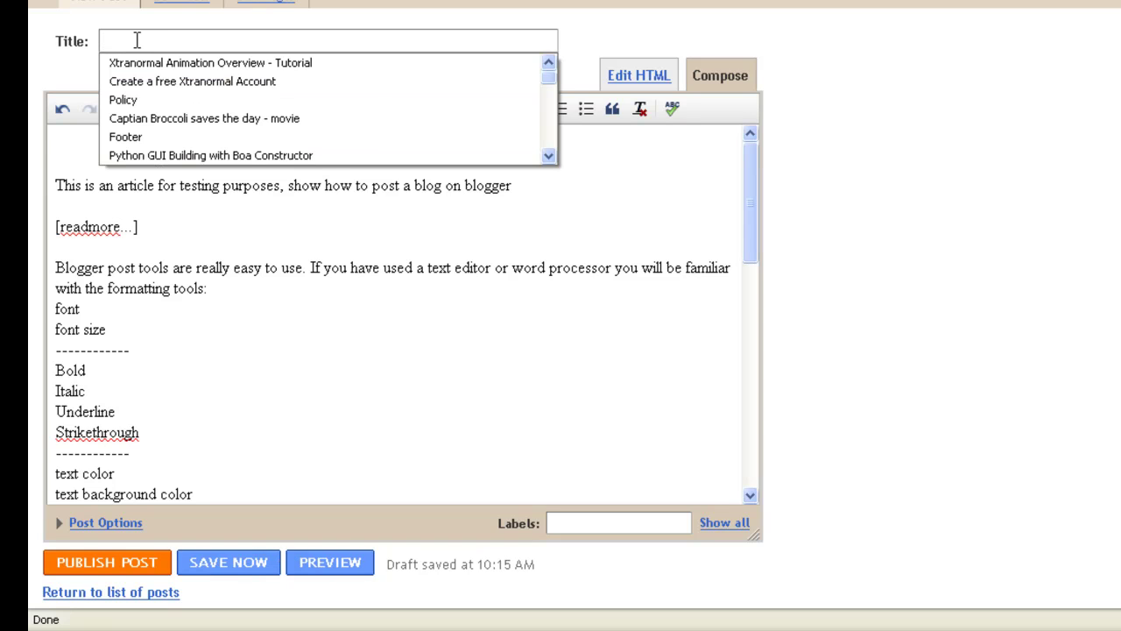
key(ctrl+v)
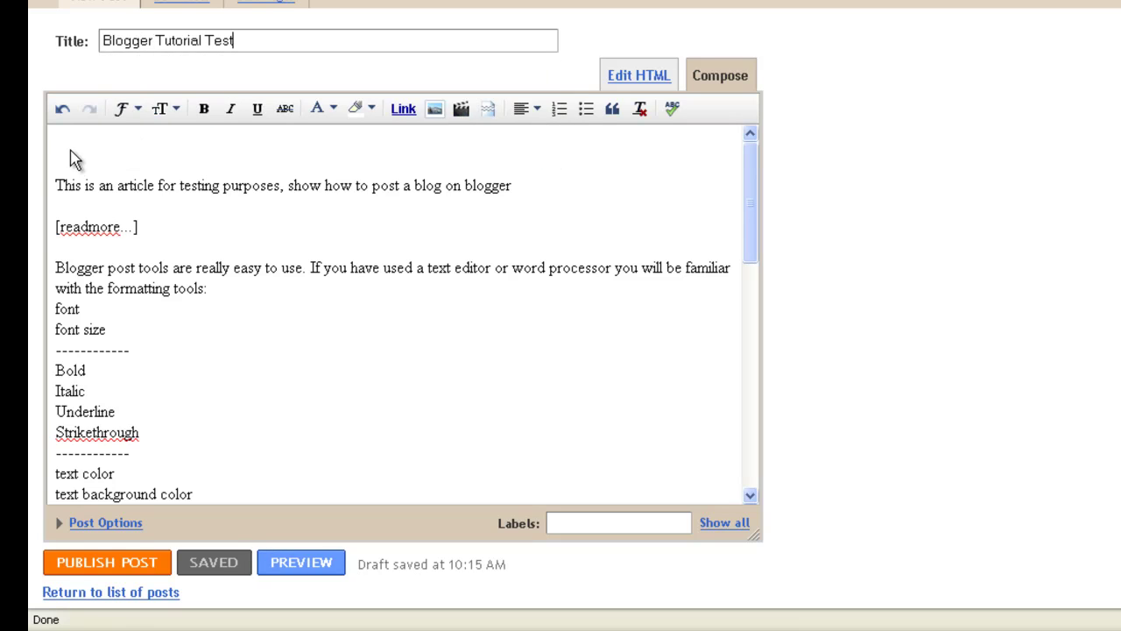
click(75, 158)
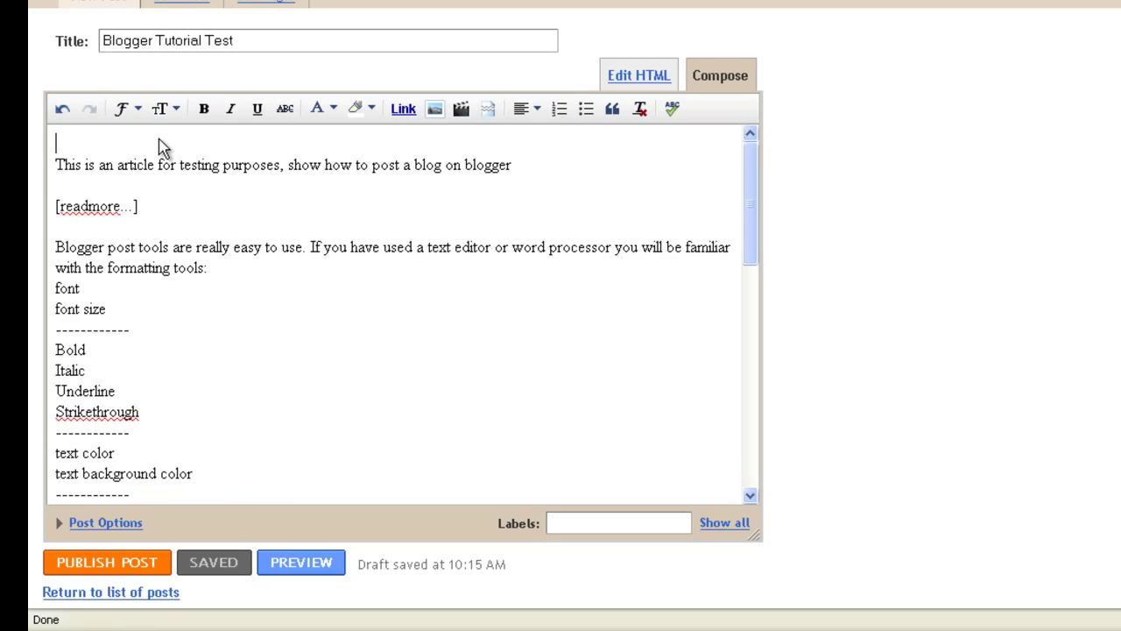
key(Delete)
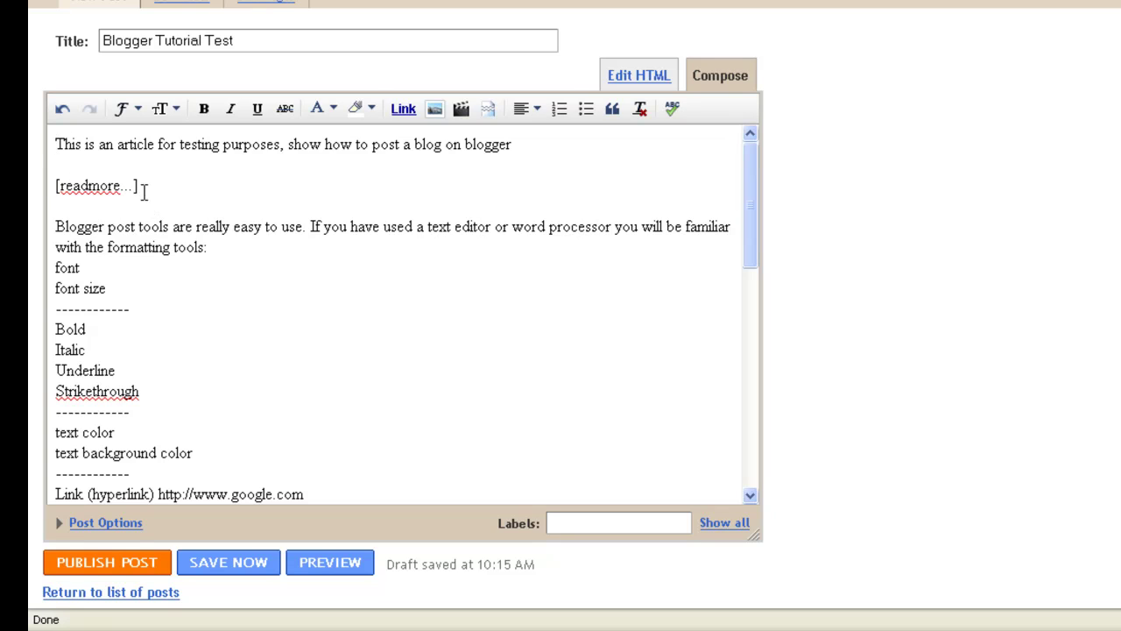
Insert a jump break after the intro line and delete the '[readmore...]' placeholder
drag(142, 191, 43, 200)
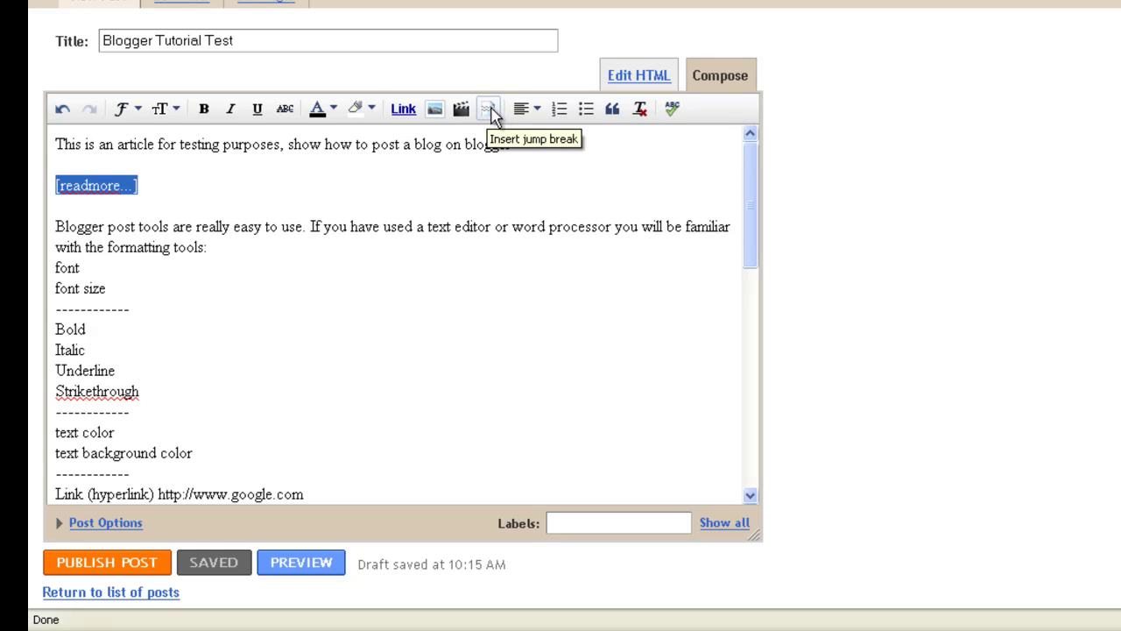
click(489, 108)
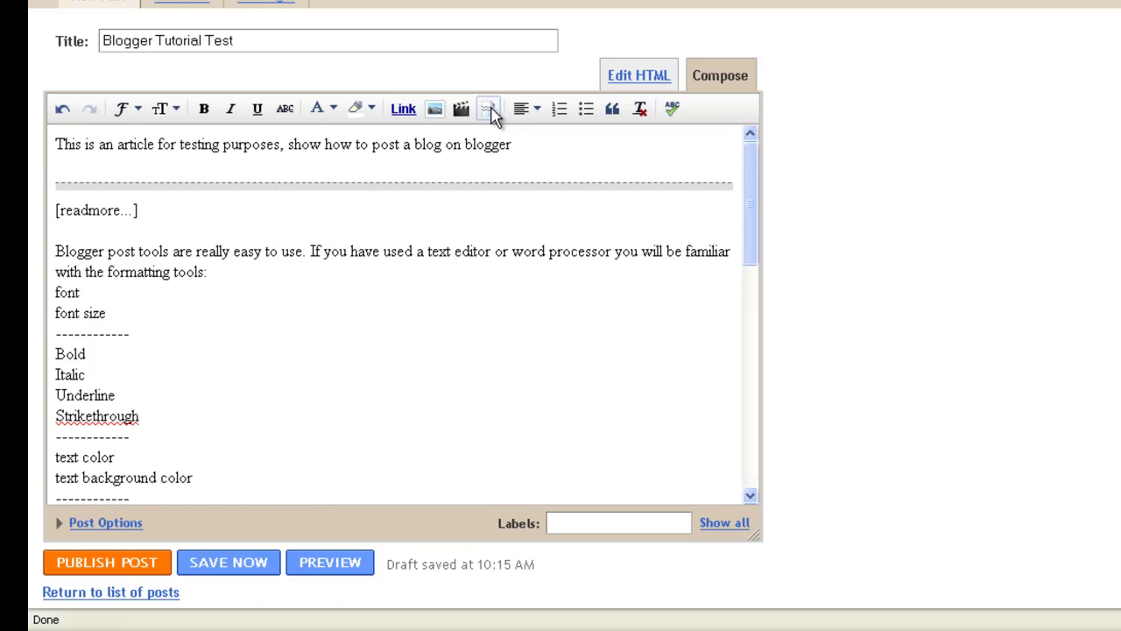
drag(160, 222, 35, 222)
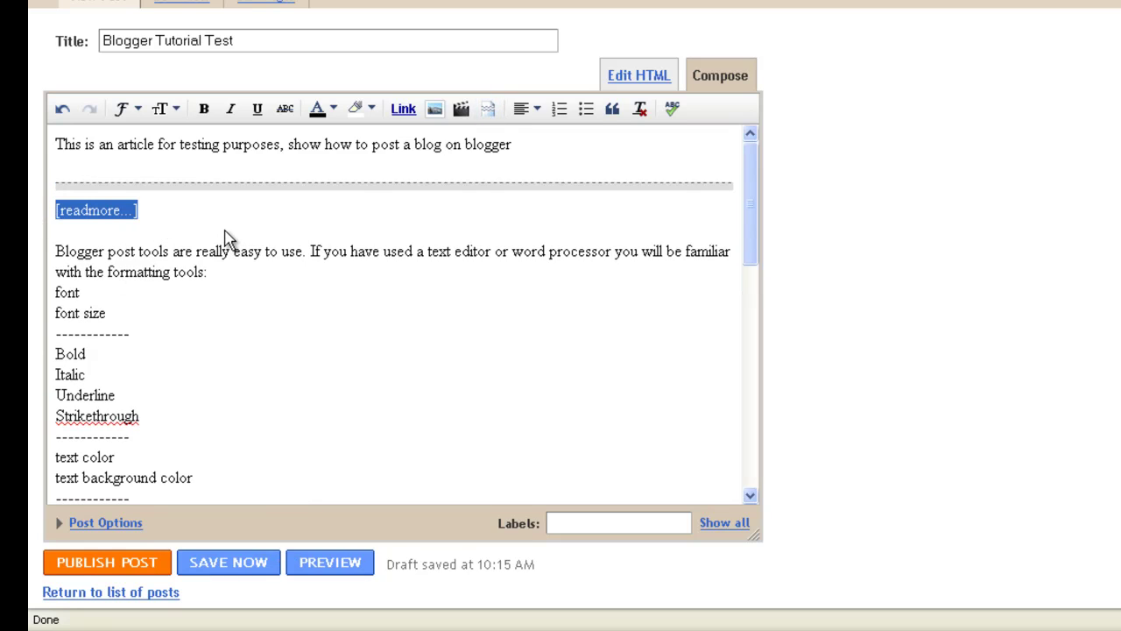
key(Delete)
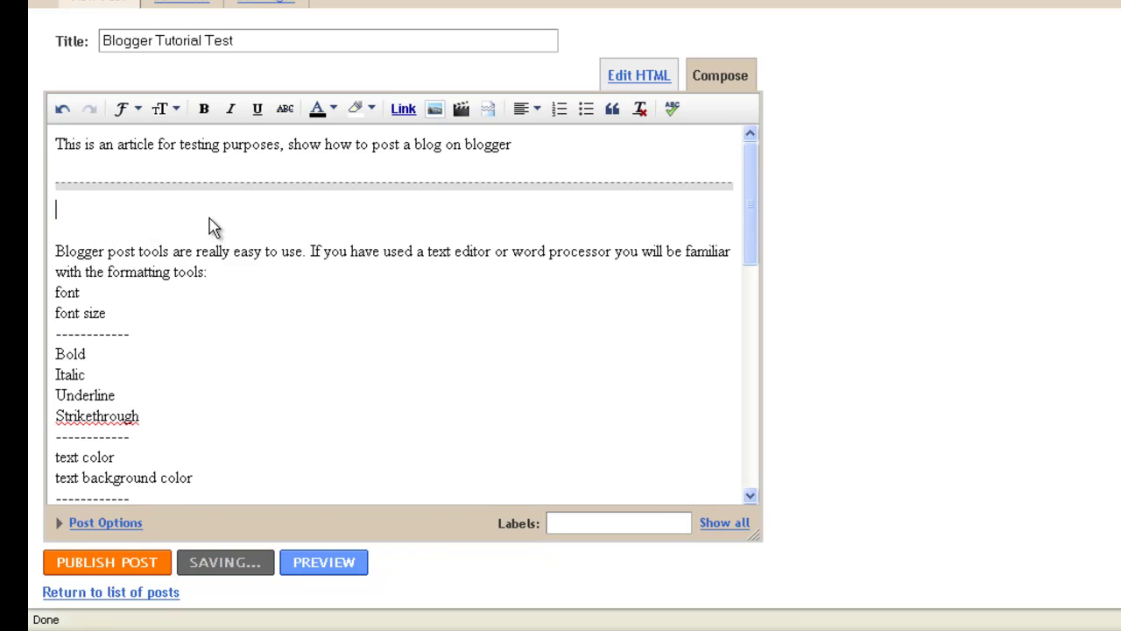
key(Delete)
key(Delete)
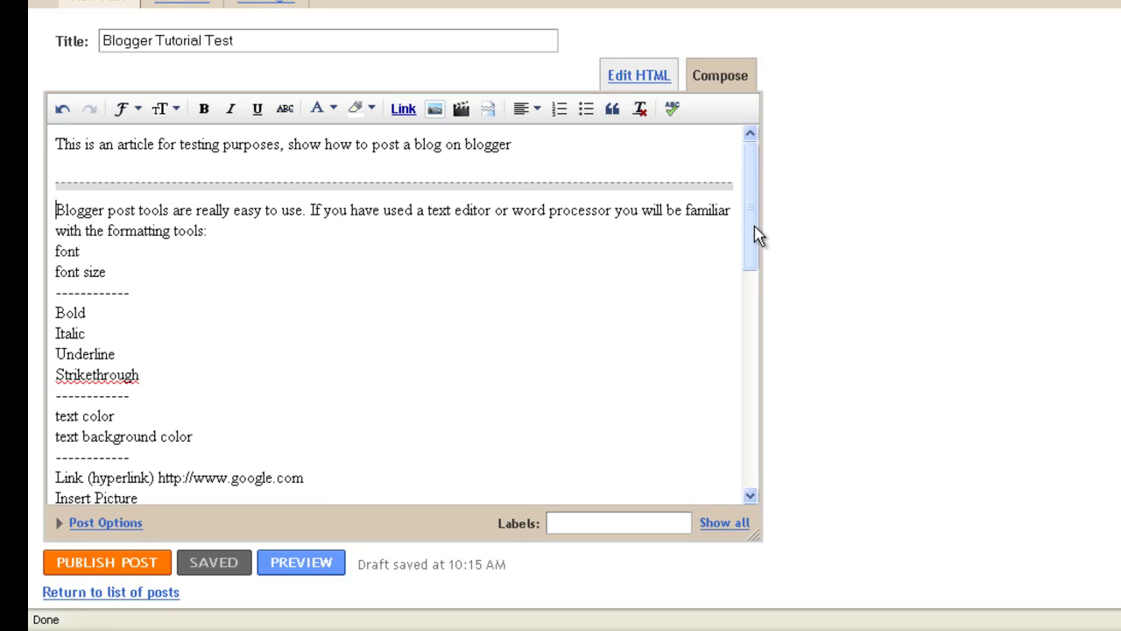
drag(758, 235, 753, 250)
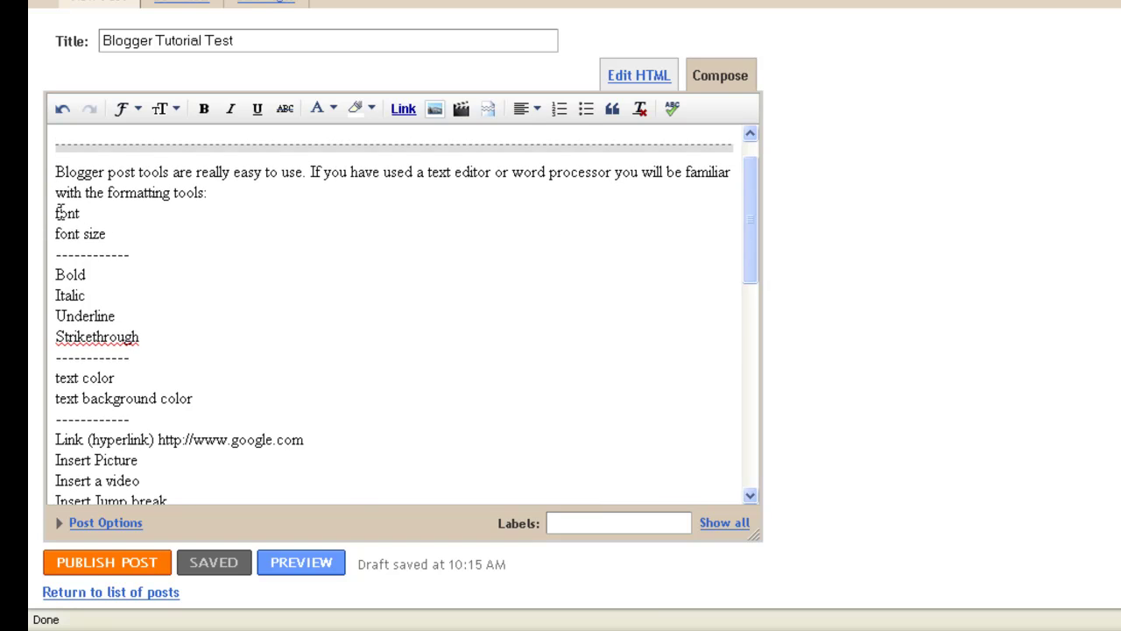
Make the 'font' and 'font size' lines a bulleted list
drag(55, 213, 137, 244)
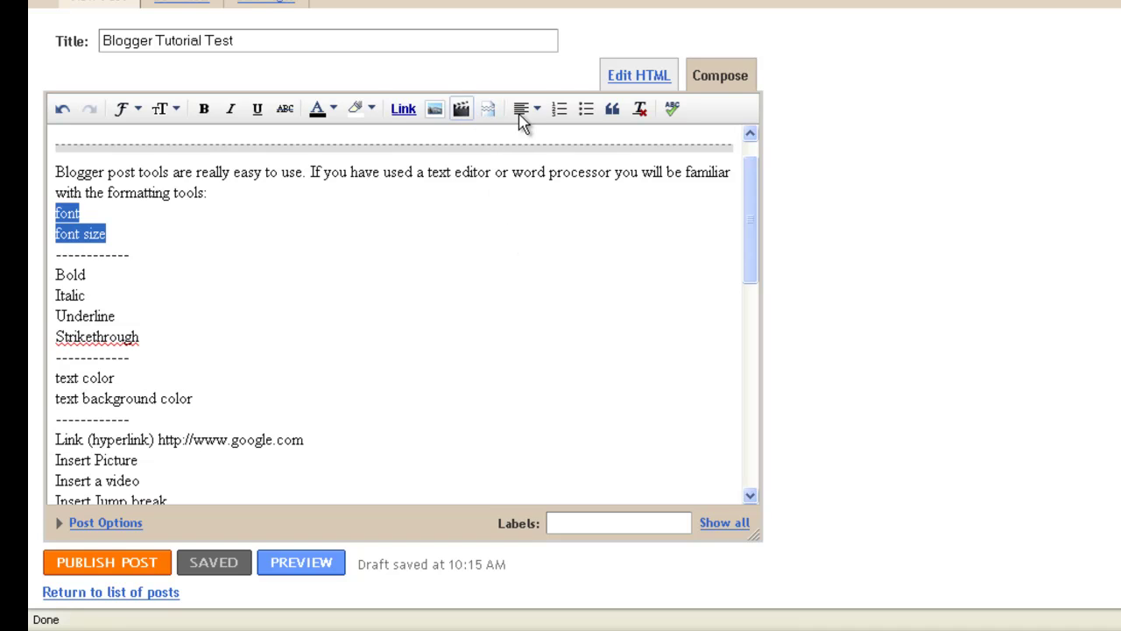
click(586, 109)
click(274, 268)
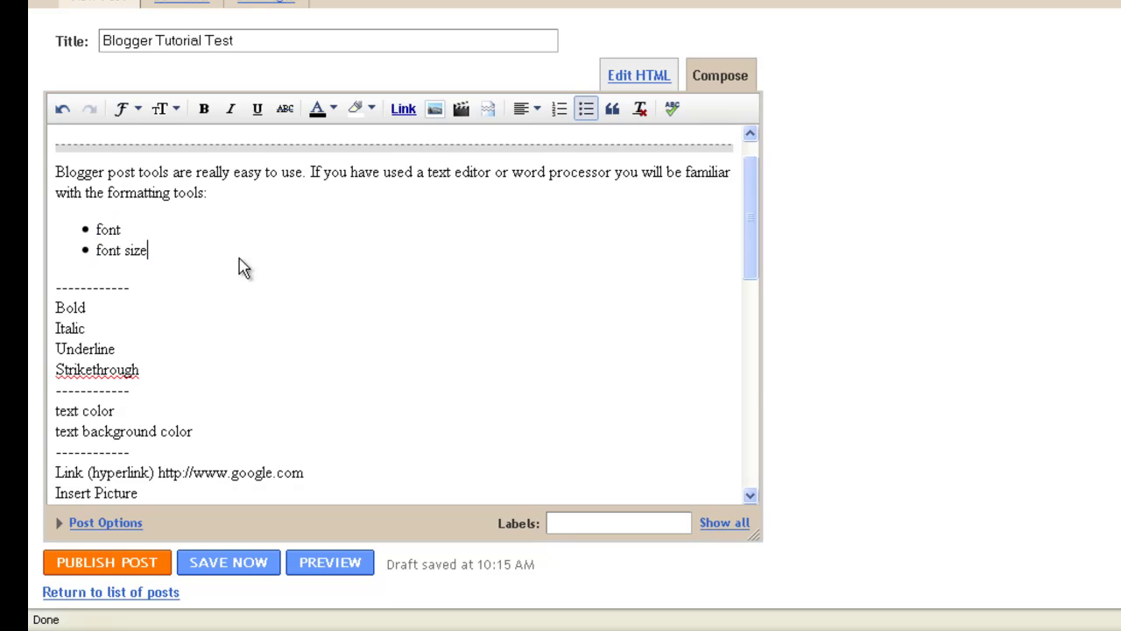
Preview the font, size, text colour, background colour and alignment menus without changing anything
click(138, 111)
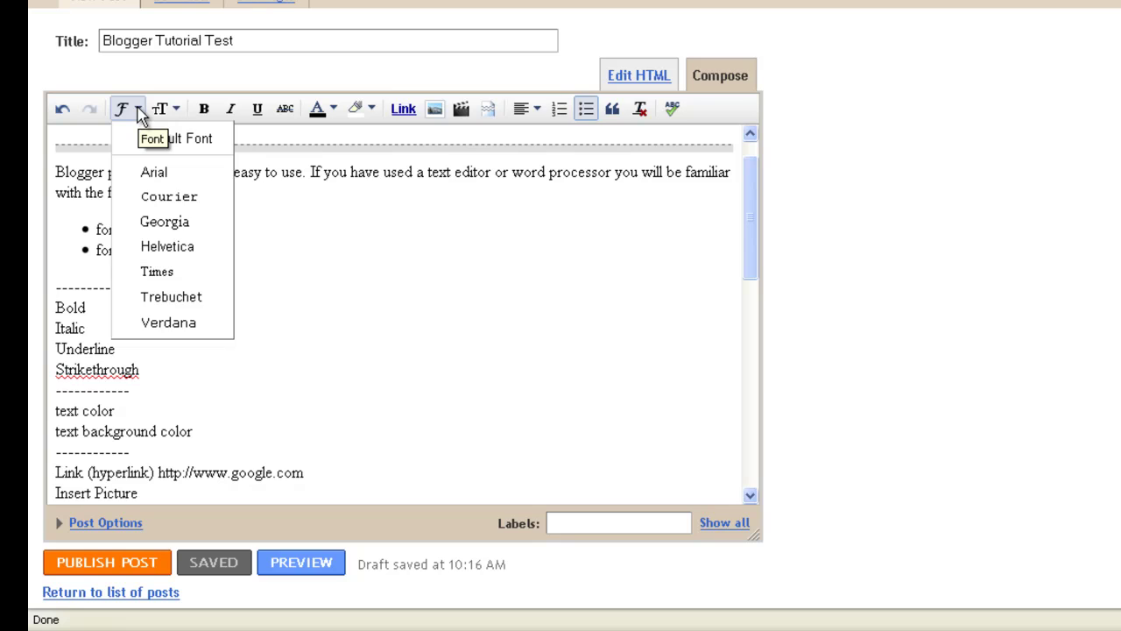
click(137, 106)
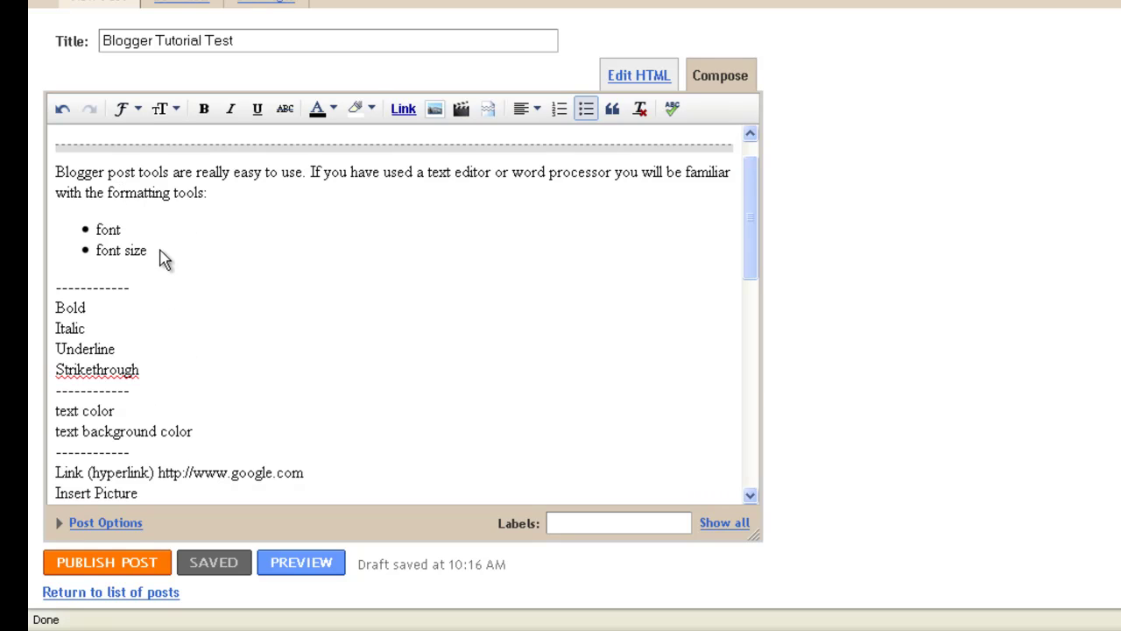
click(181, 115)
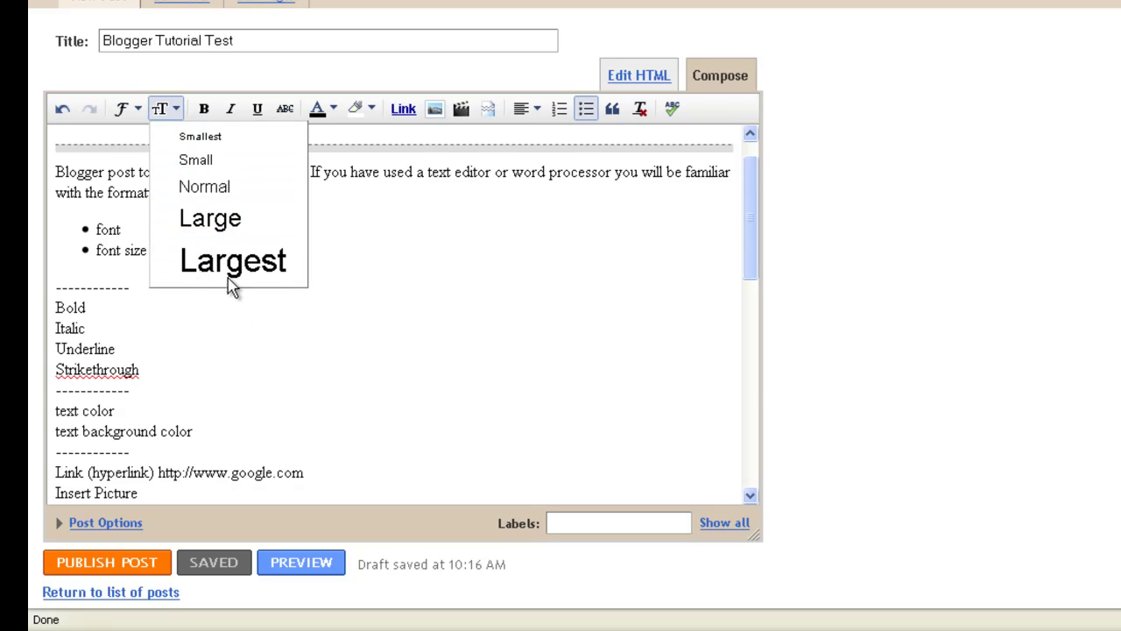
click(213, 137)
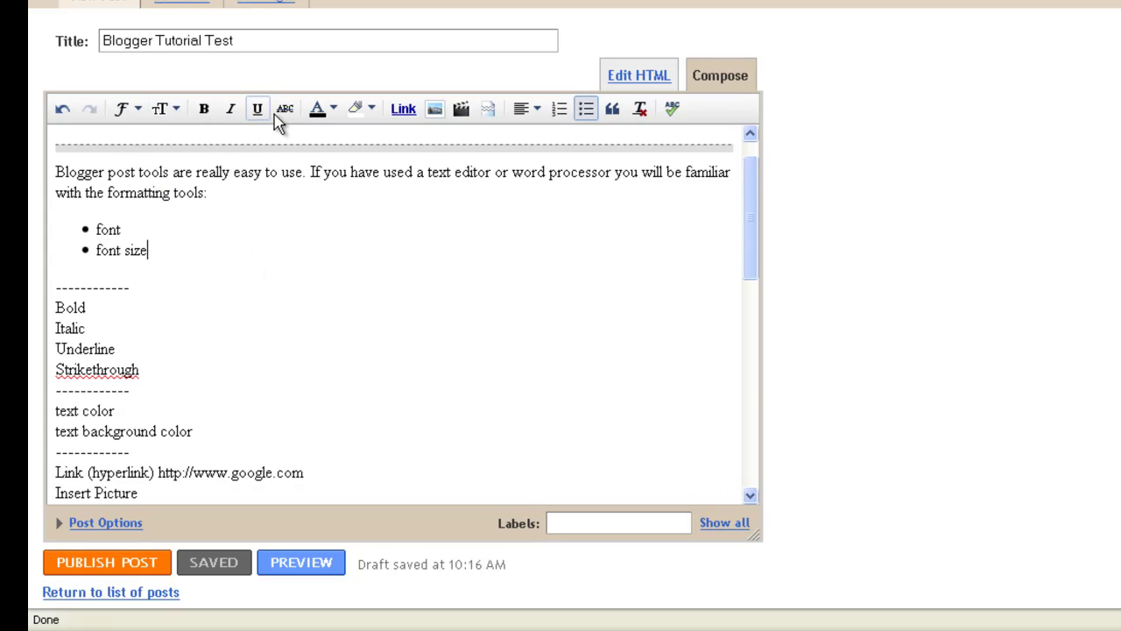
click(334, 111)
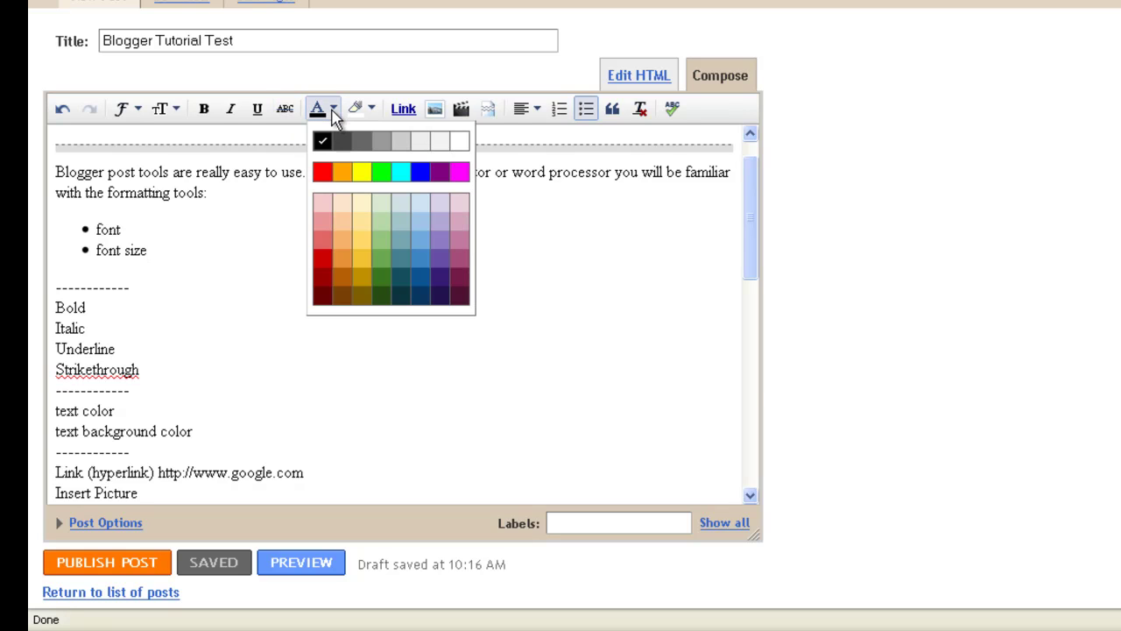
click(333, 113)
click(371, 111)
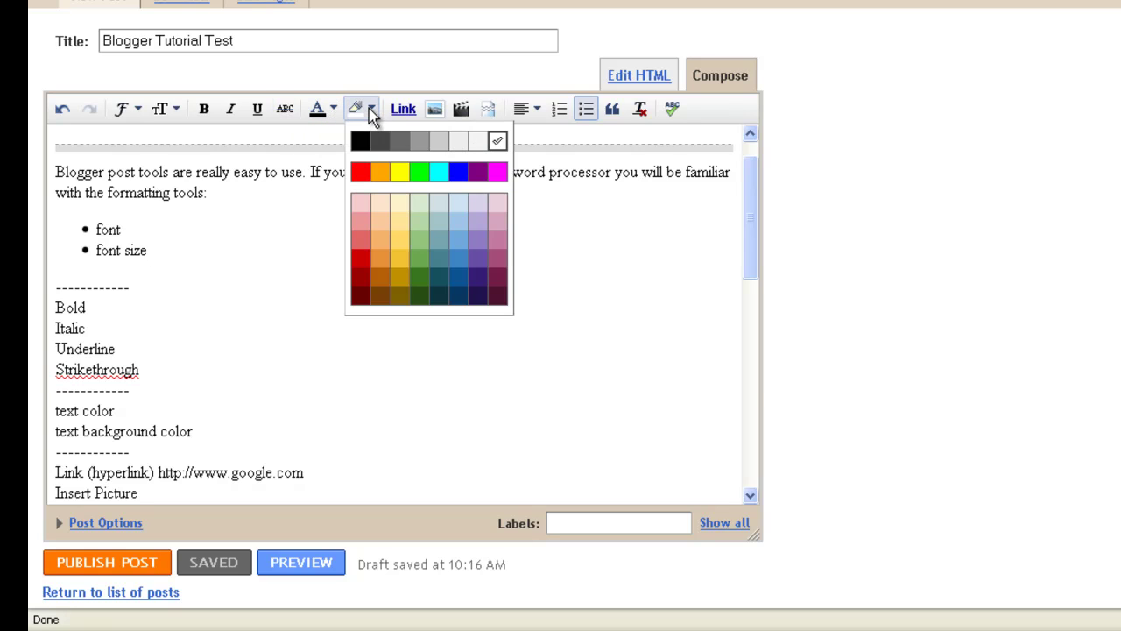
click(371, 110)
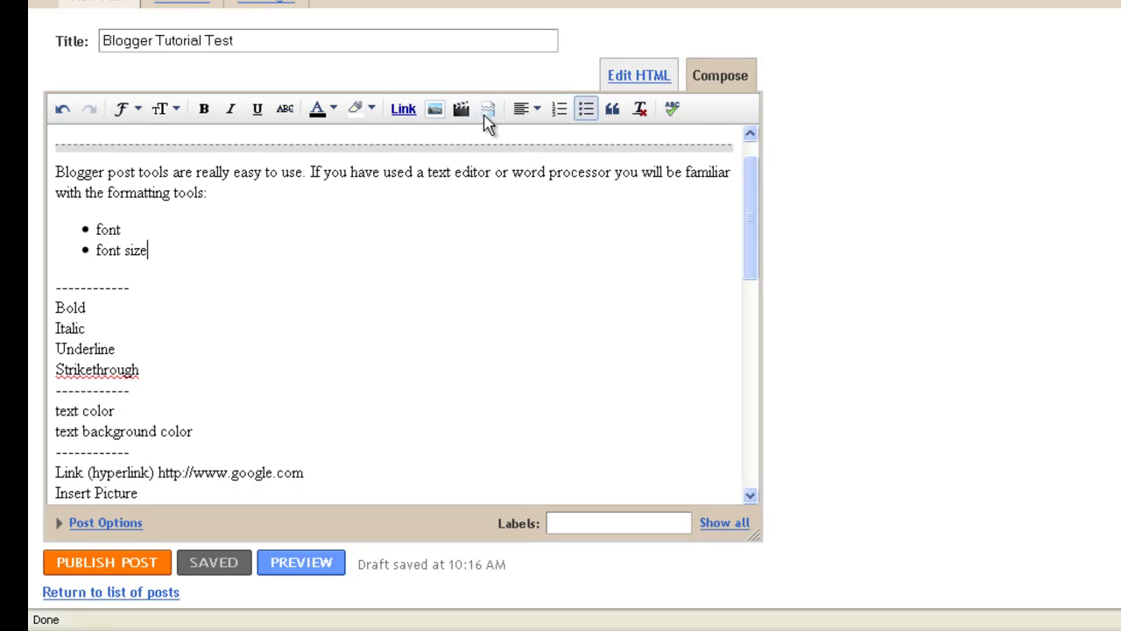
click(536, 109)
Make the word 'Bold' bold and the word 'Italic' italic
double_click(66, 308)
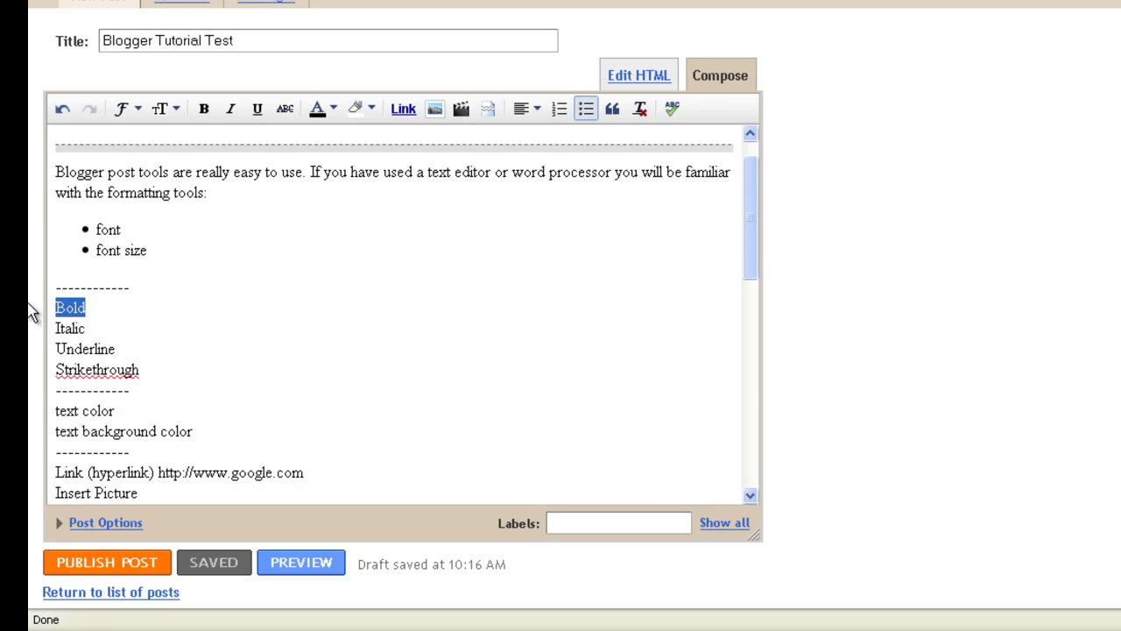
click(203, 108)
drag(96, 336, 27, 327)
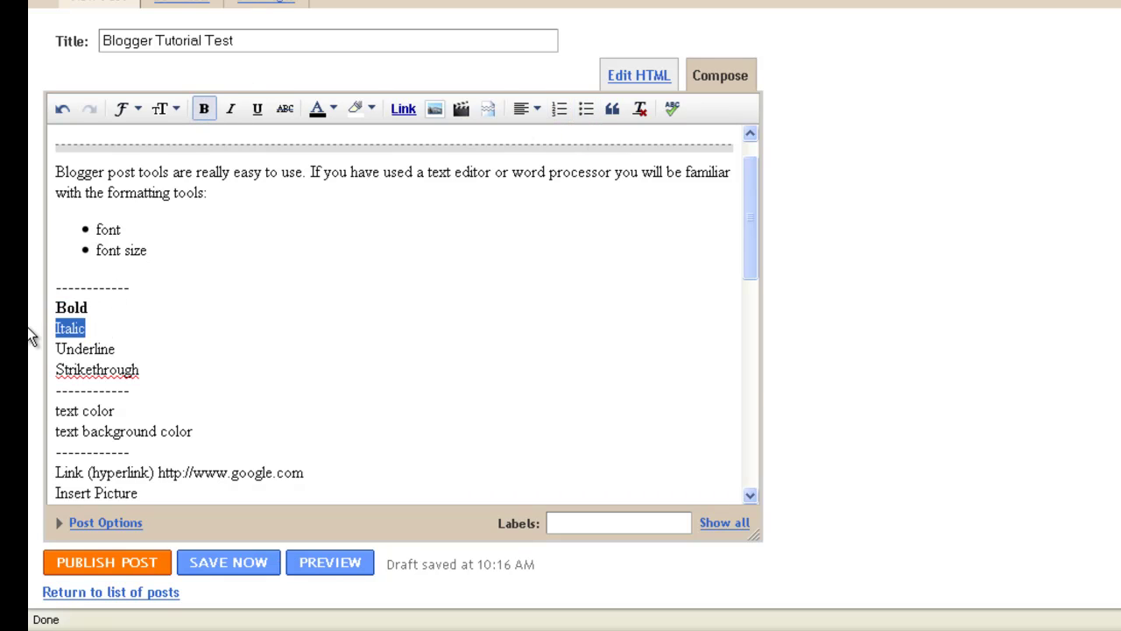
click(230, 108)
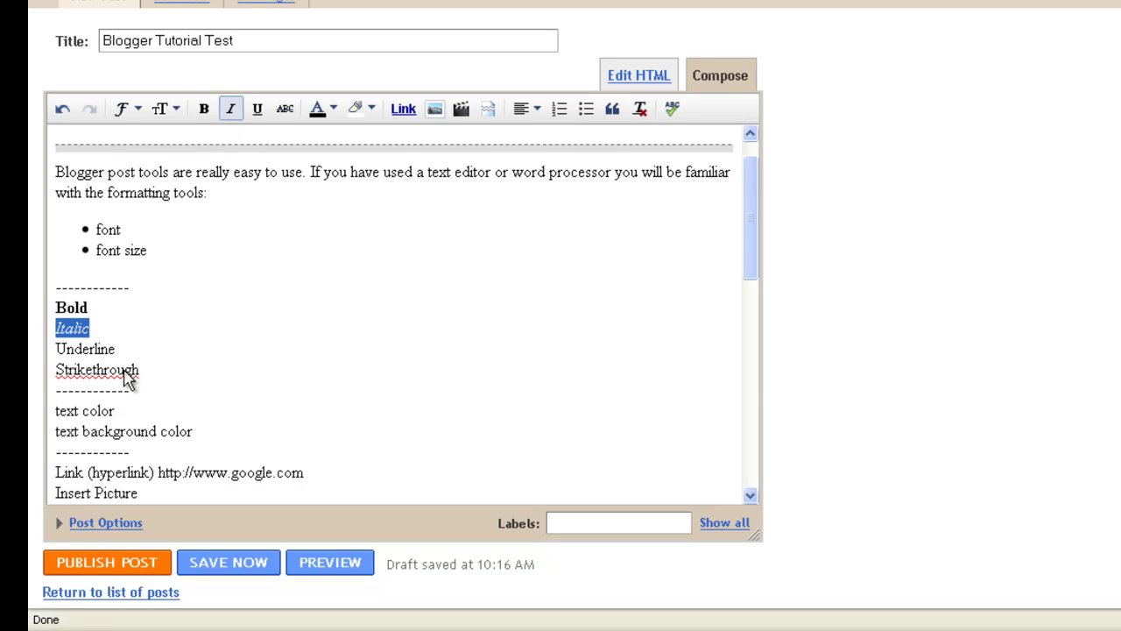
Underline the word 'Underline' and strike through the word 'Strikethrough'
drag(121, 352, 35, 359)
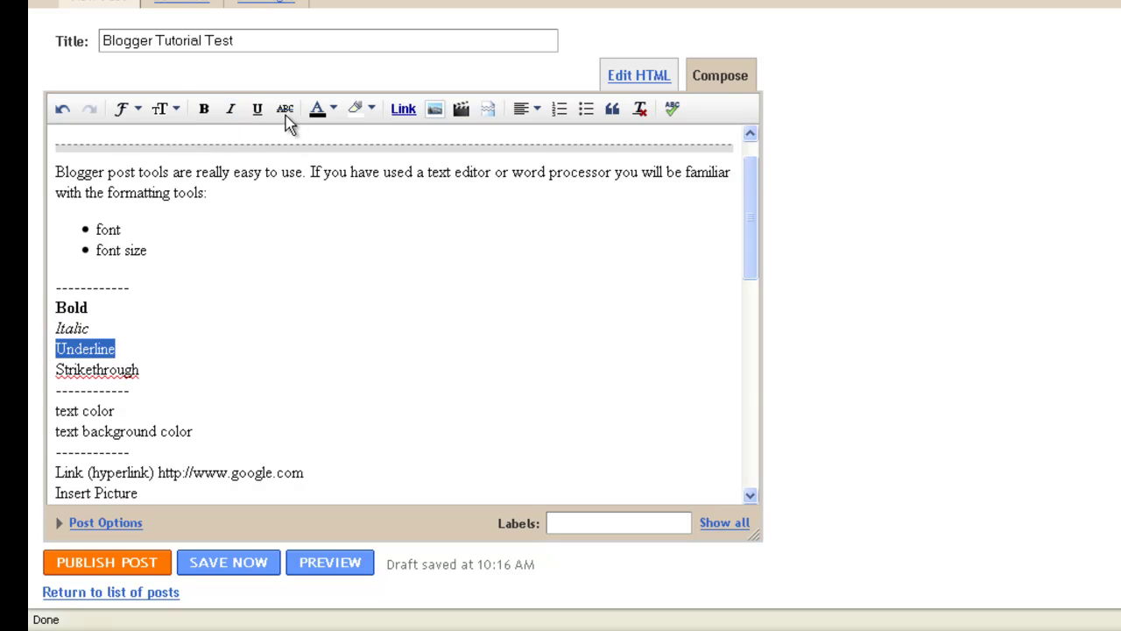
click(258, 109)
drag(140, 371, 32, 371)
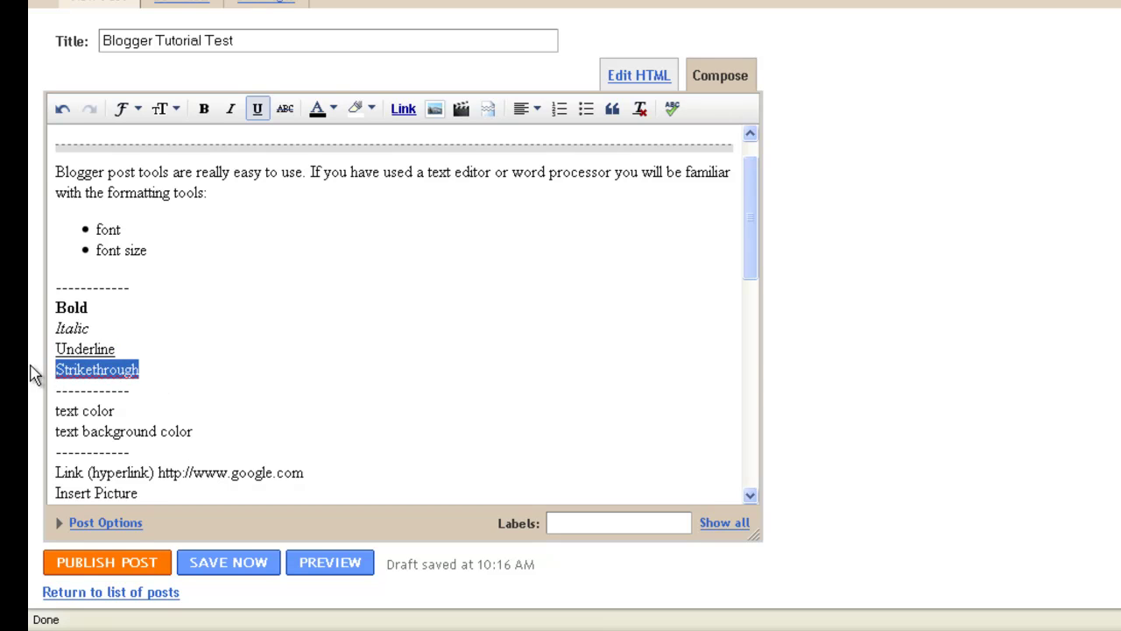
click(289, 114)
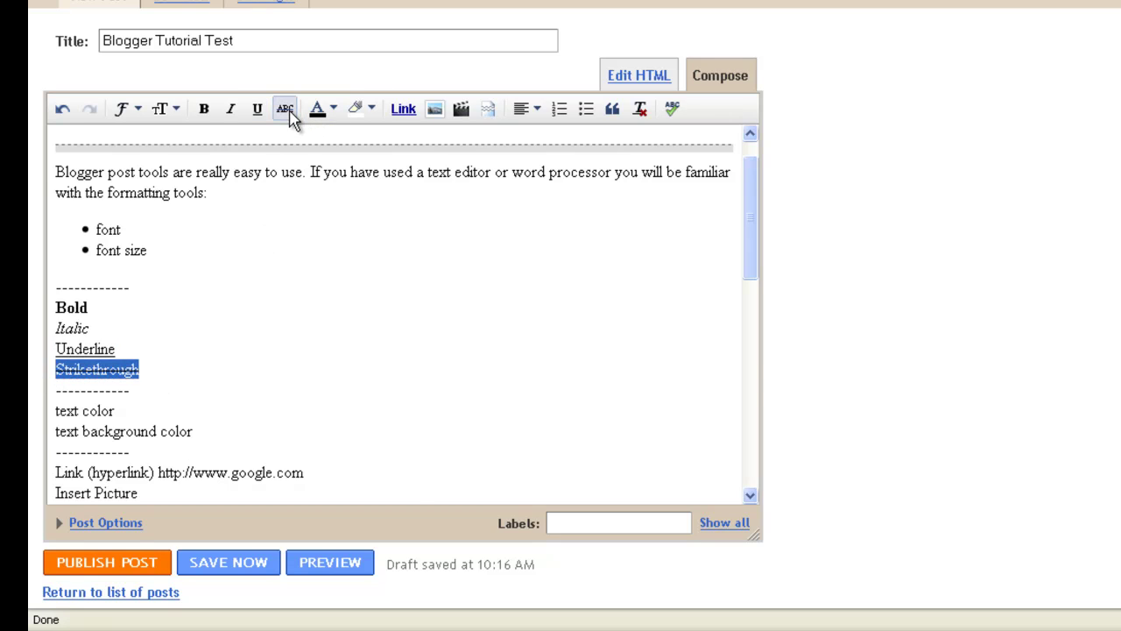
click(303, 274)
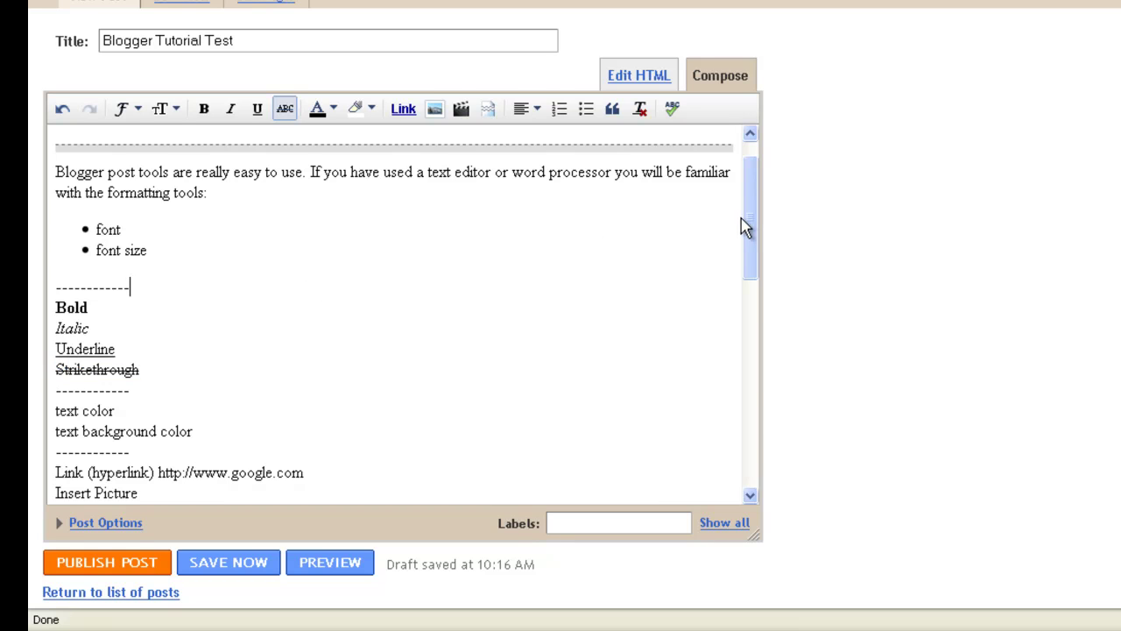
scroll(743, 226, down, 8)
scroll(743, 229, up, 7)
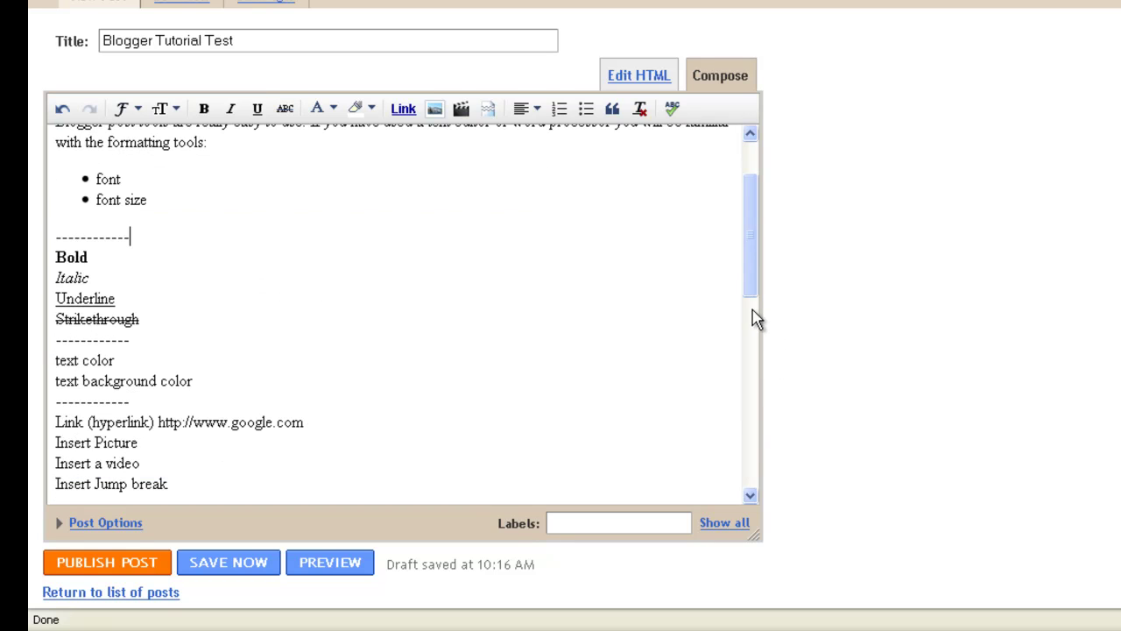
mouse_move(755, 310)
mouse_down()
mouse_move(751, 361)
mouse_move(751, 350)
mouse_up()
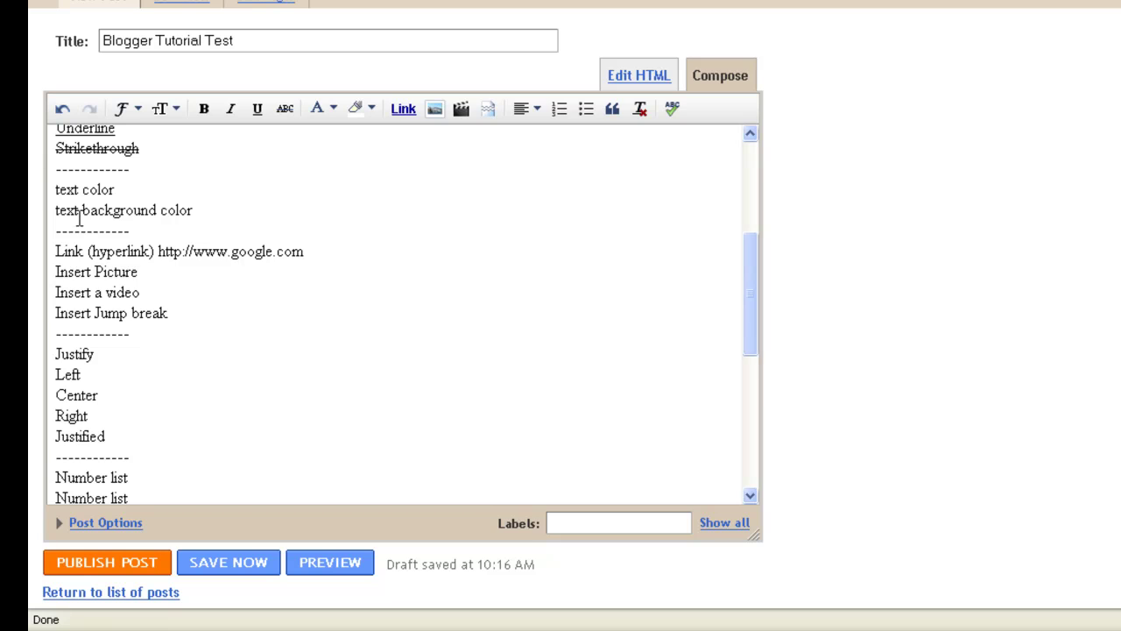
Colour the 'text color' line red
click(116, 191)
drag(114, 190, 31, 190)
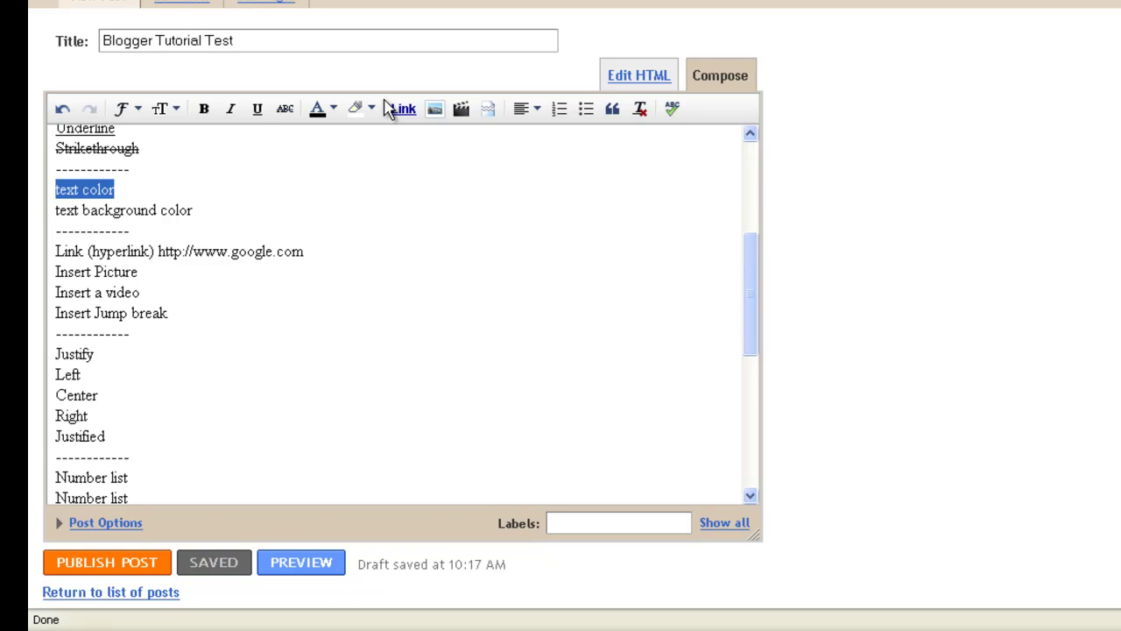
click(337, 109)
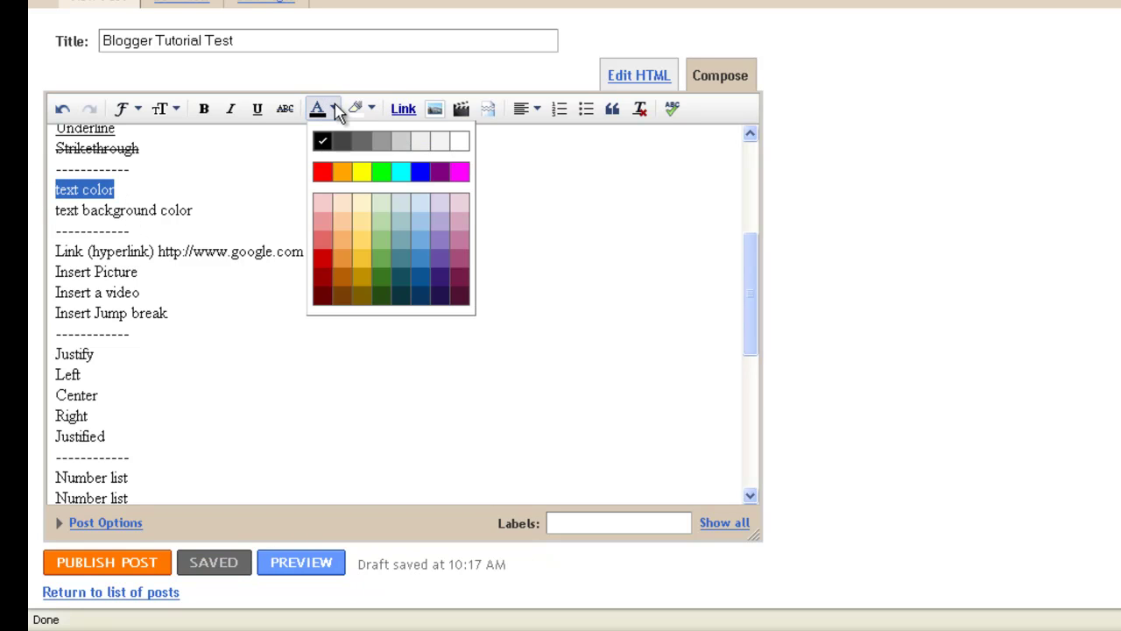
click(322, 171)
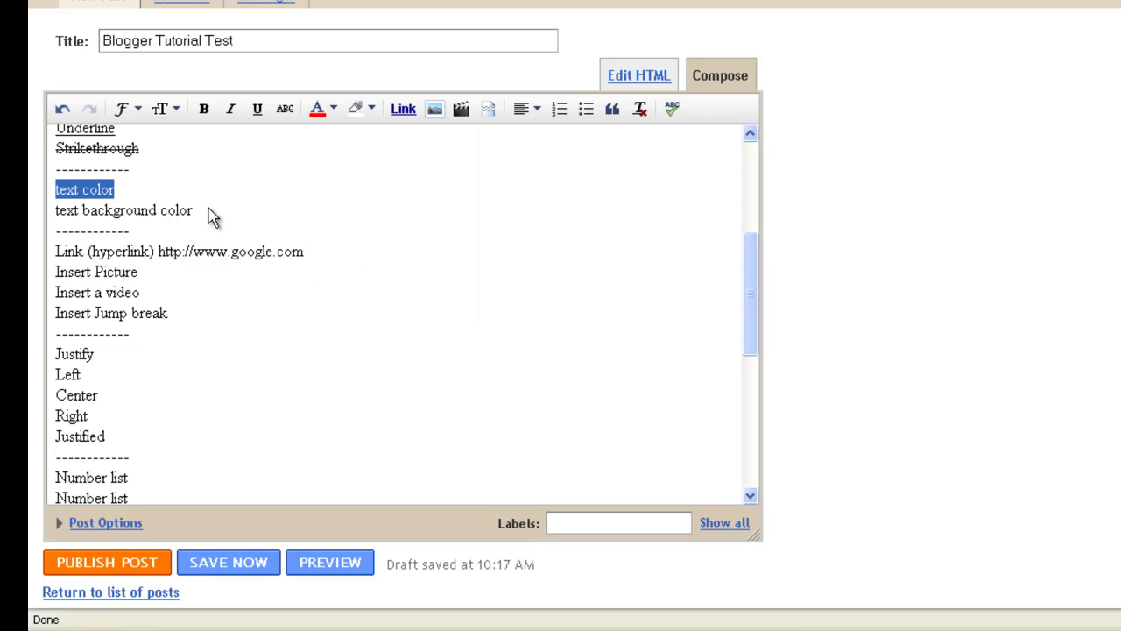
Give the 'text background color' line a green background
drag(54, 211, 196, 213)
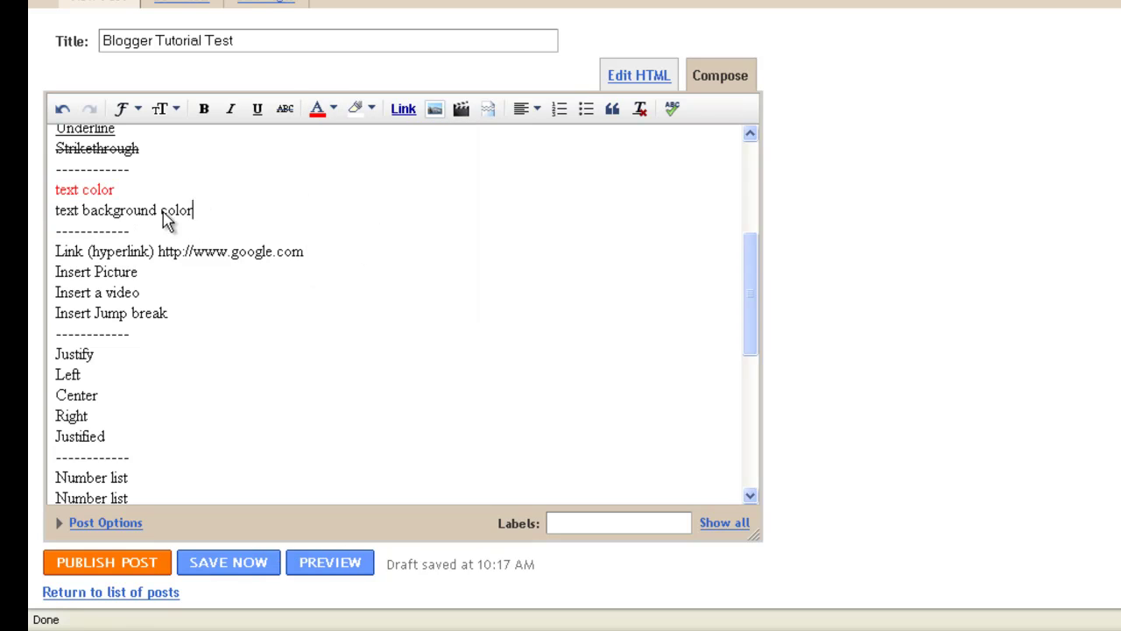
click(372, 109)
click(419, 172)
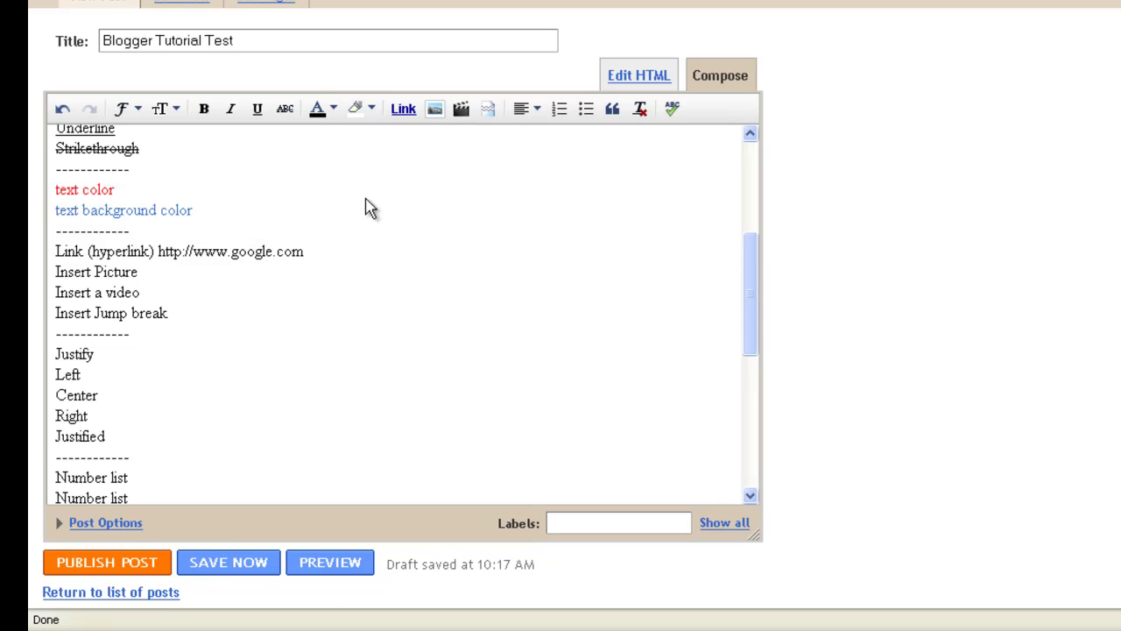
click(176, 223)
drag(176, 224, 55, 225)
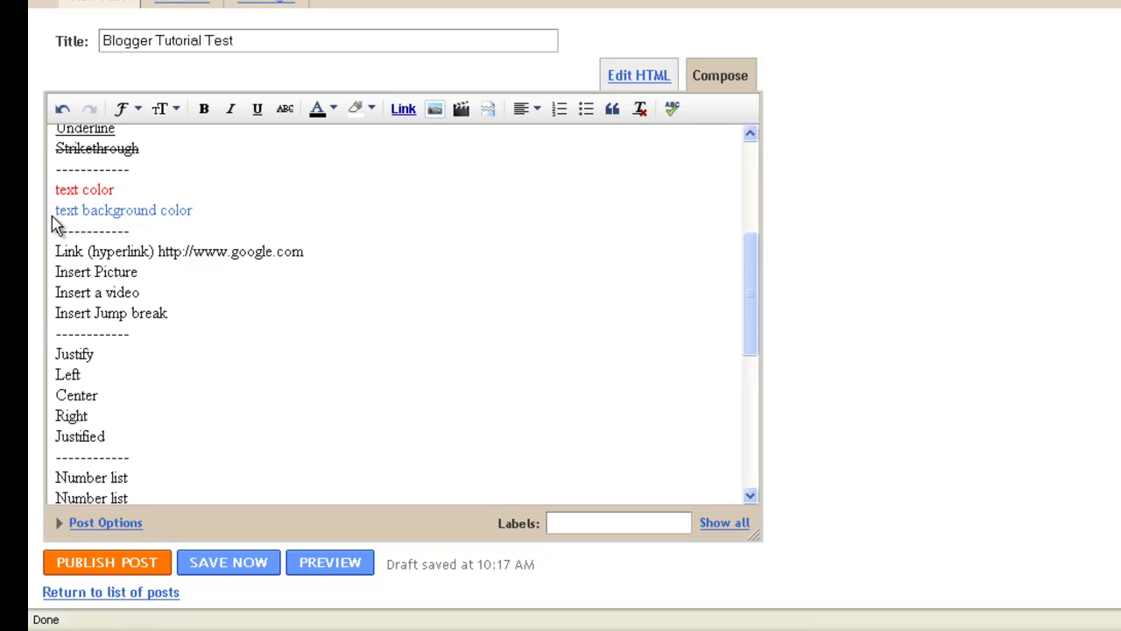
click(218, 223)
drag(70, 217, 145, 231)
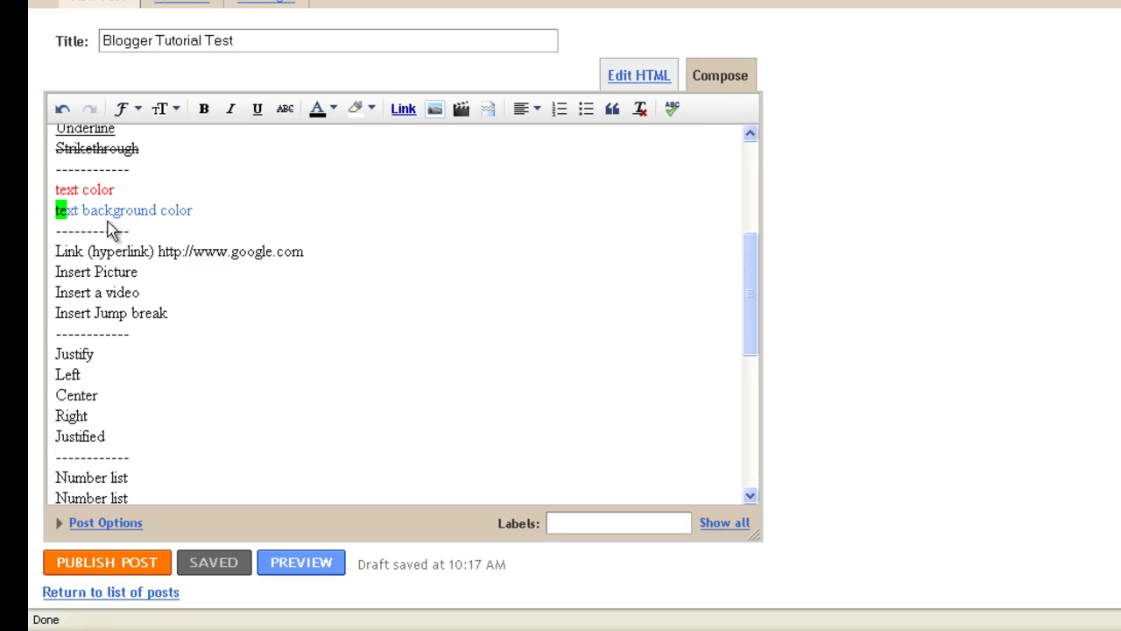
click(106, 219)
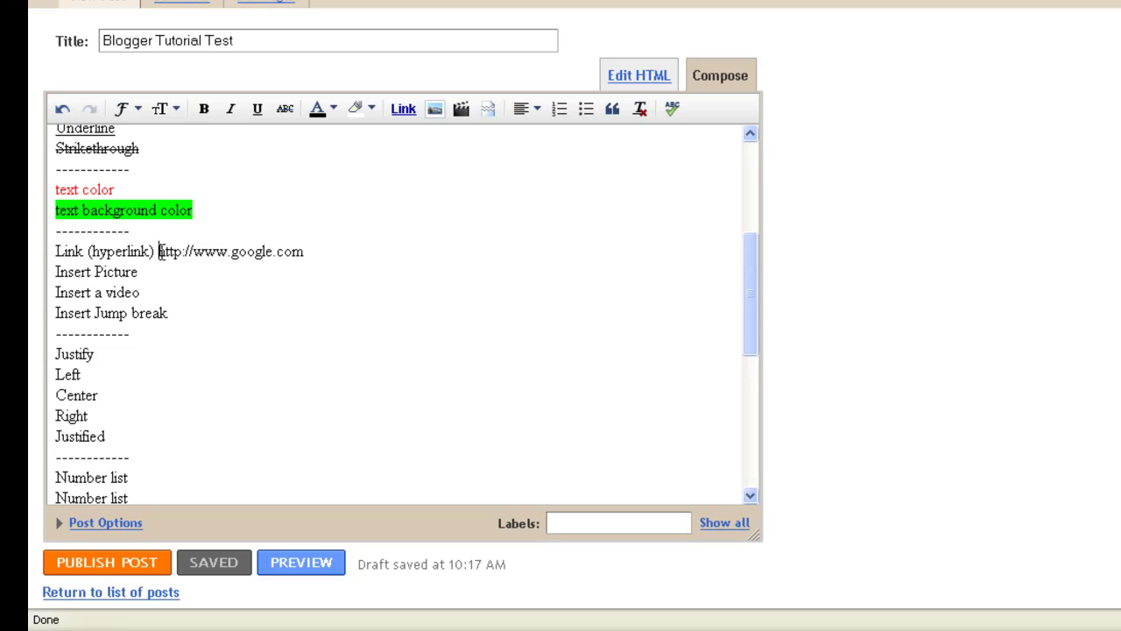
drag(160, 251, 324, 260)
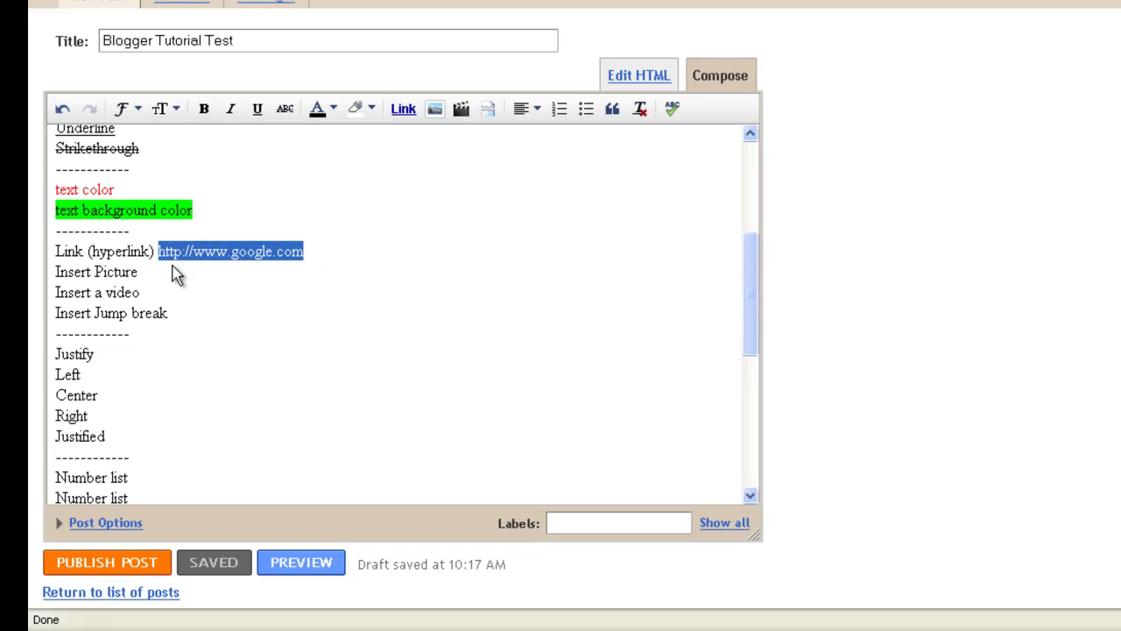
drag(157, 254, 151, 250)
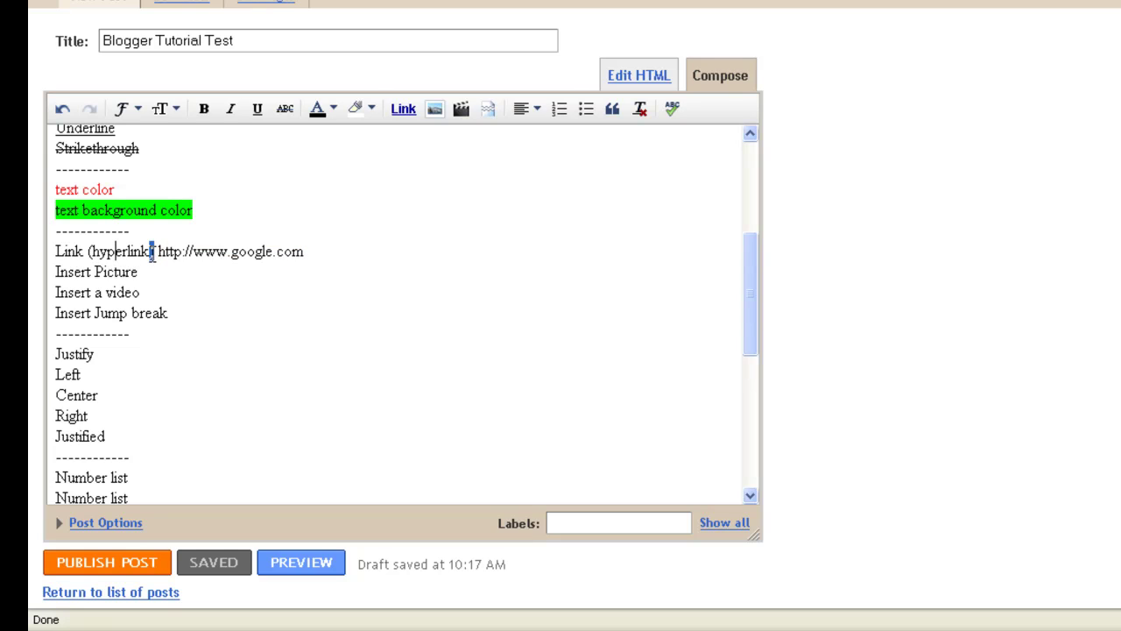
drag(52, 251, 154, 253)
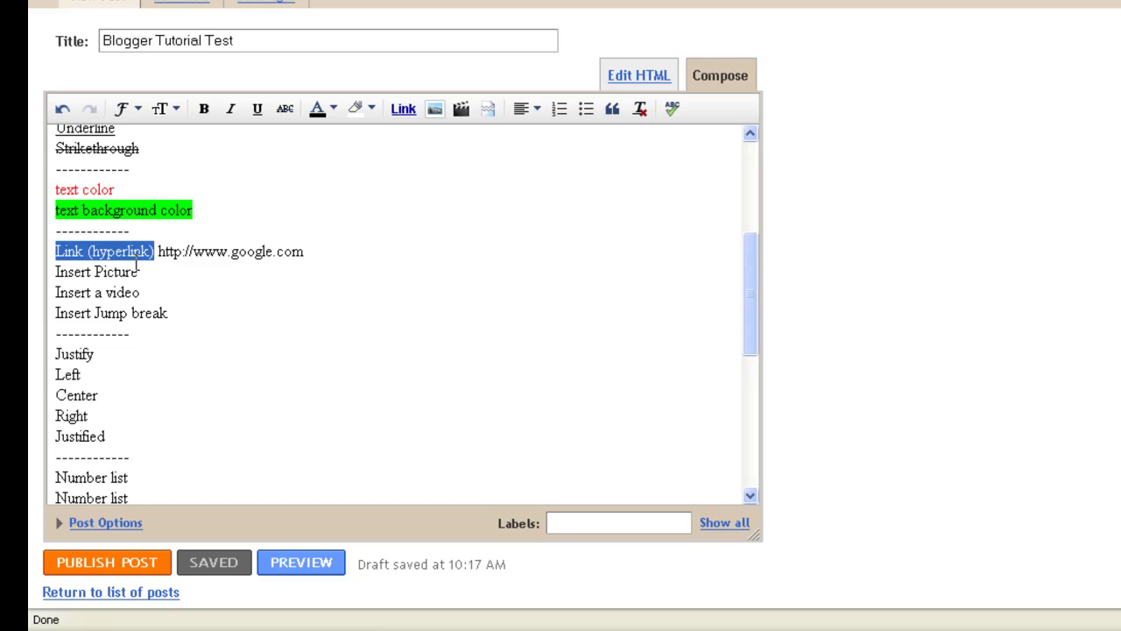
click(402, 112)
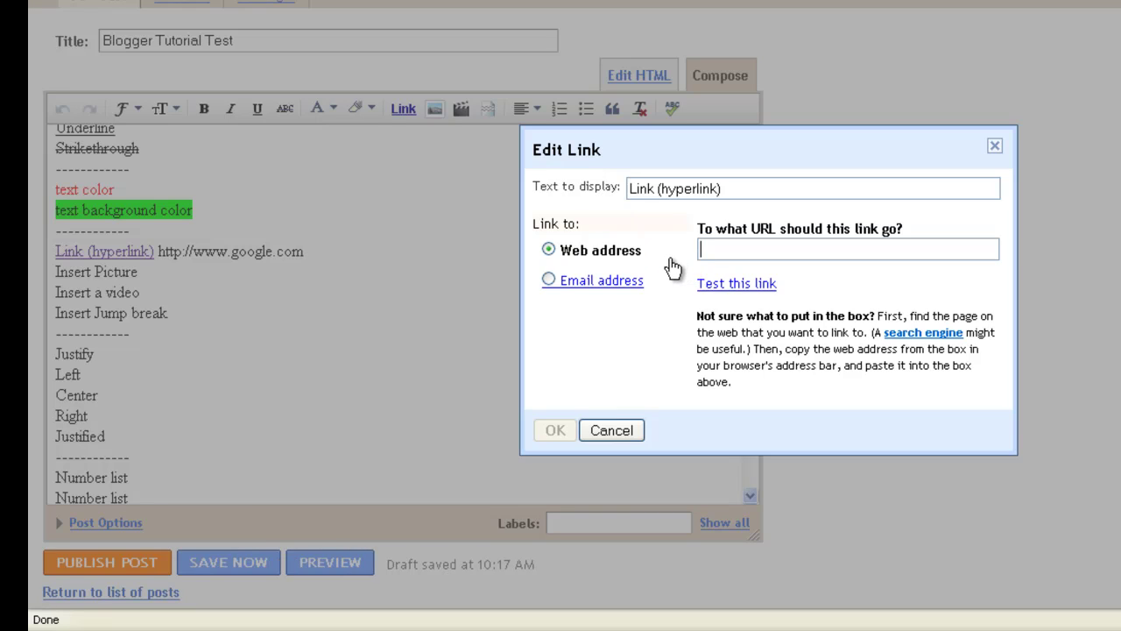
text(http://www.google.com)
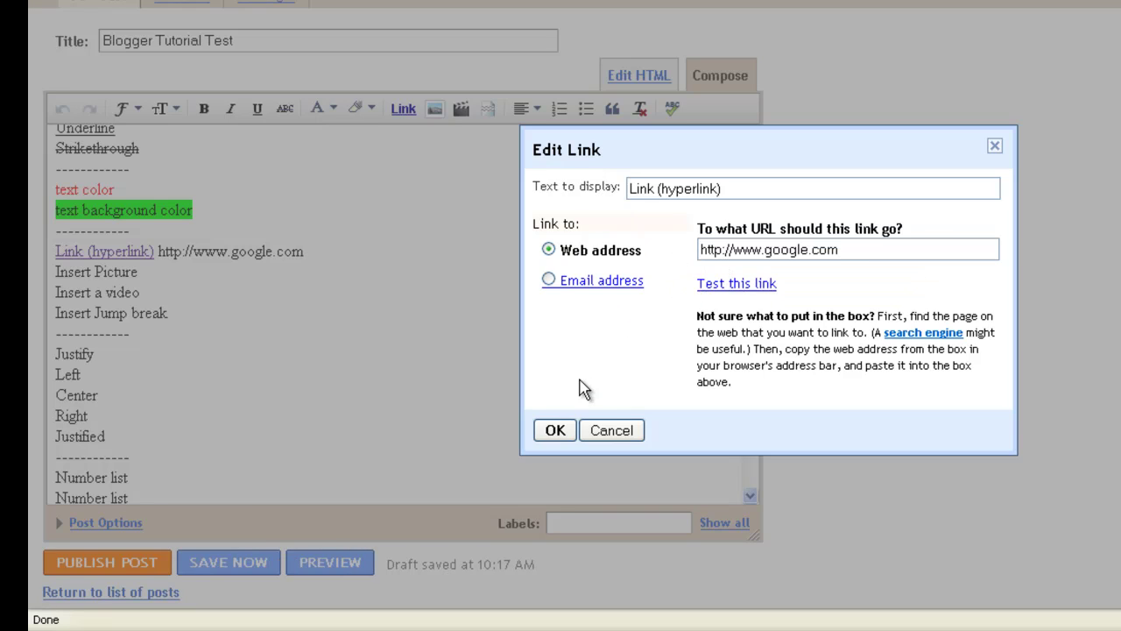
click(559, 431)
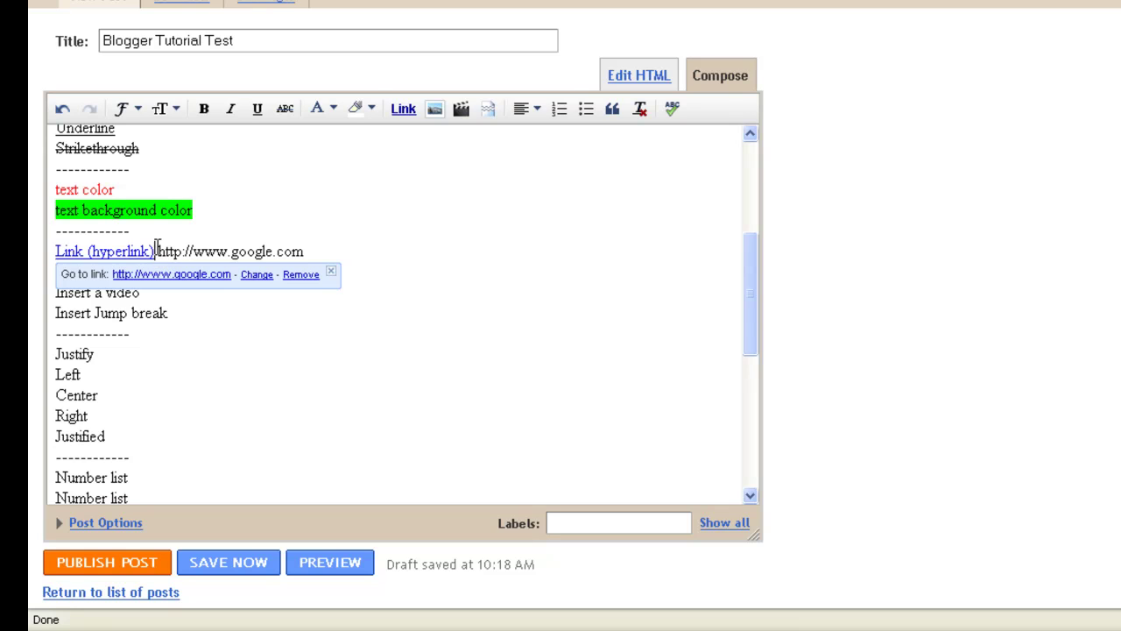
drag(156, 250, 307, 253)
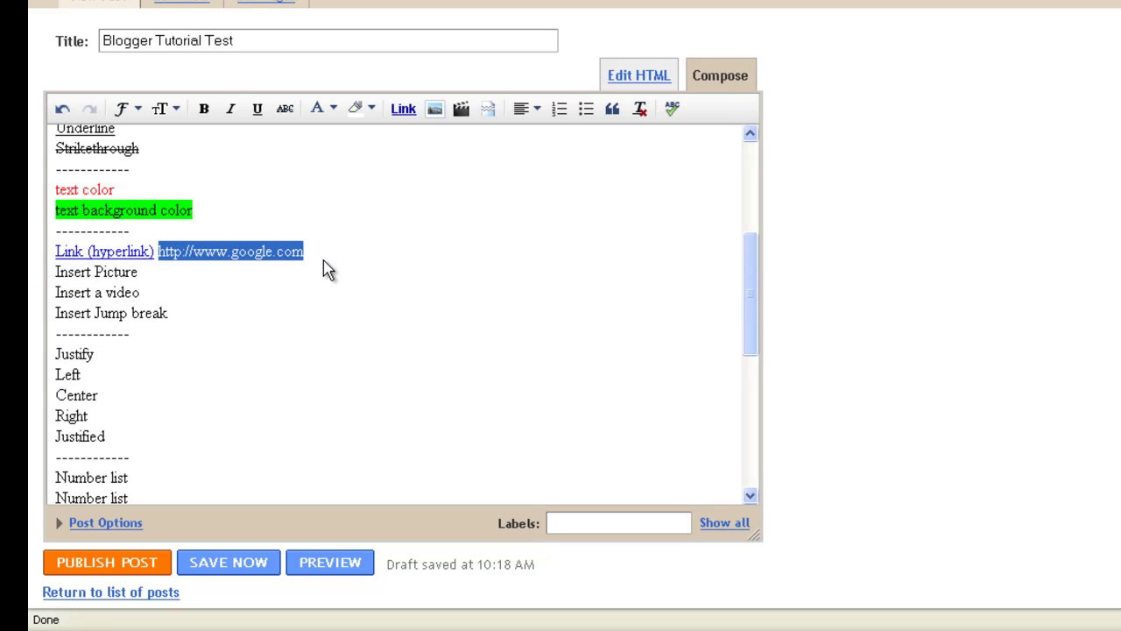
key(Delete)
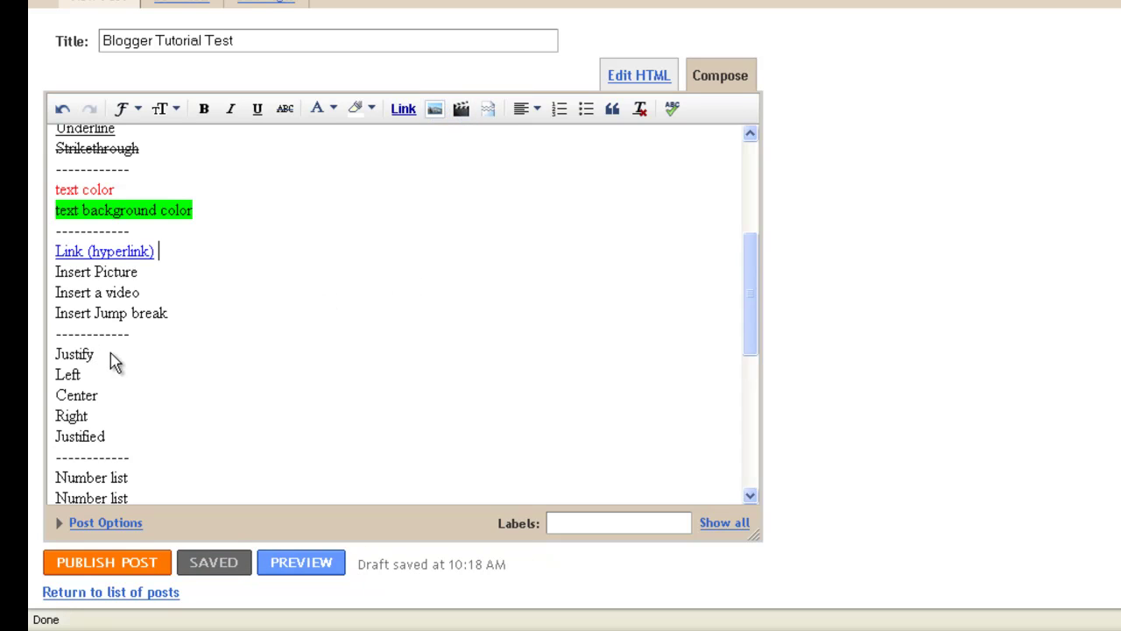
Center the line reading 'Center' using the alignment dropdown
drag(95, 355, 50, 361)
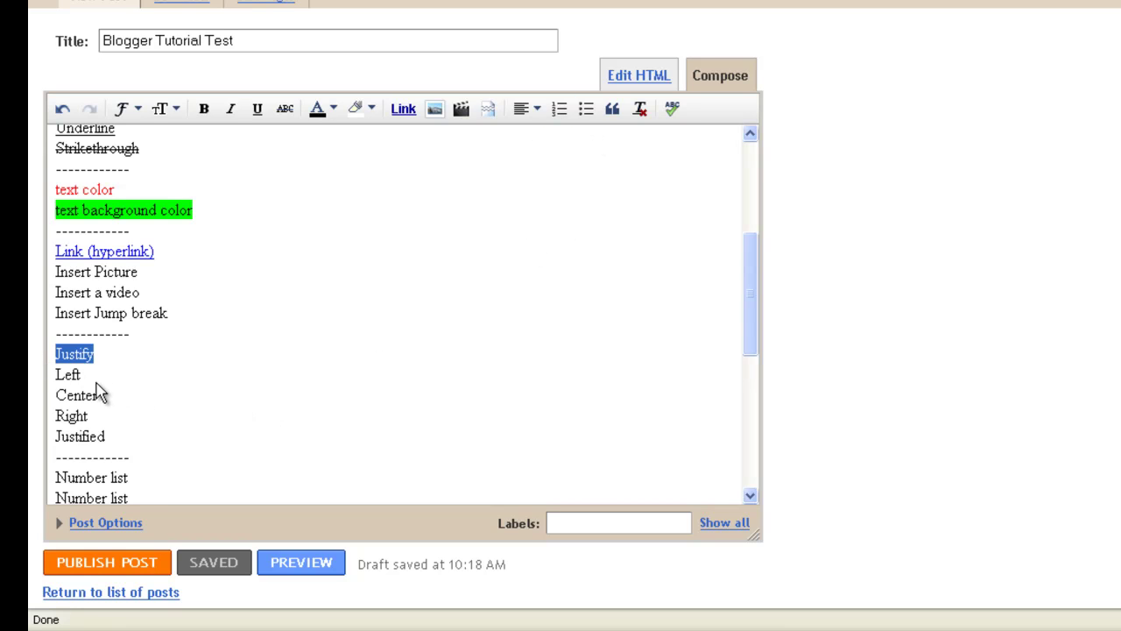
drag(83, 376, 50, 378)
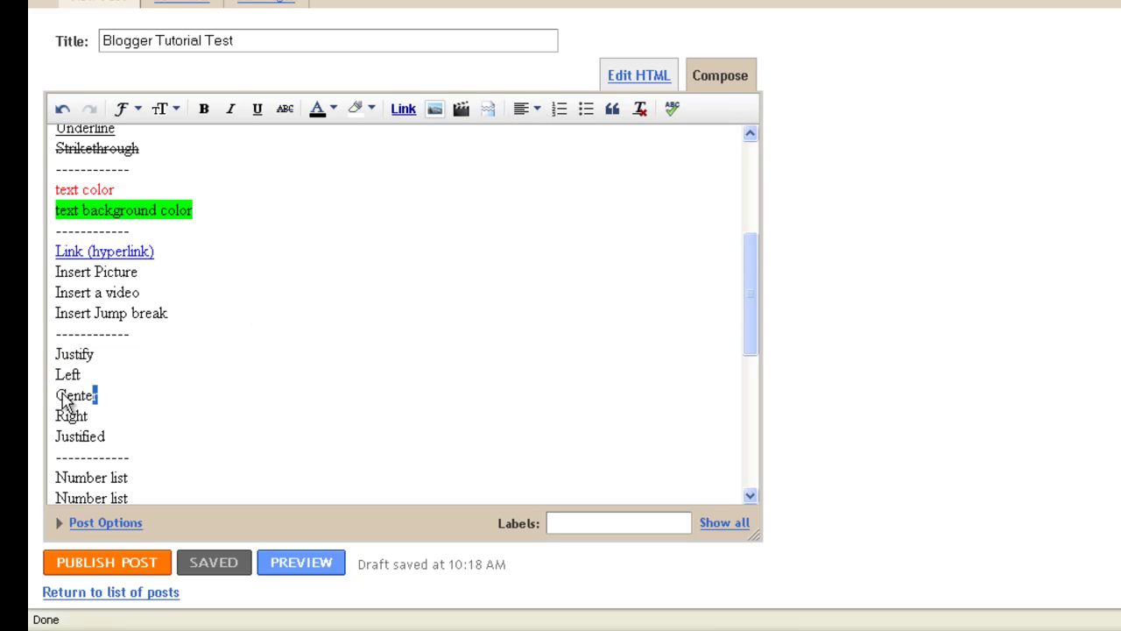
drag(98, 395, 50, 396)
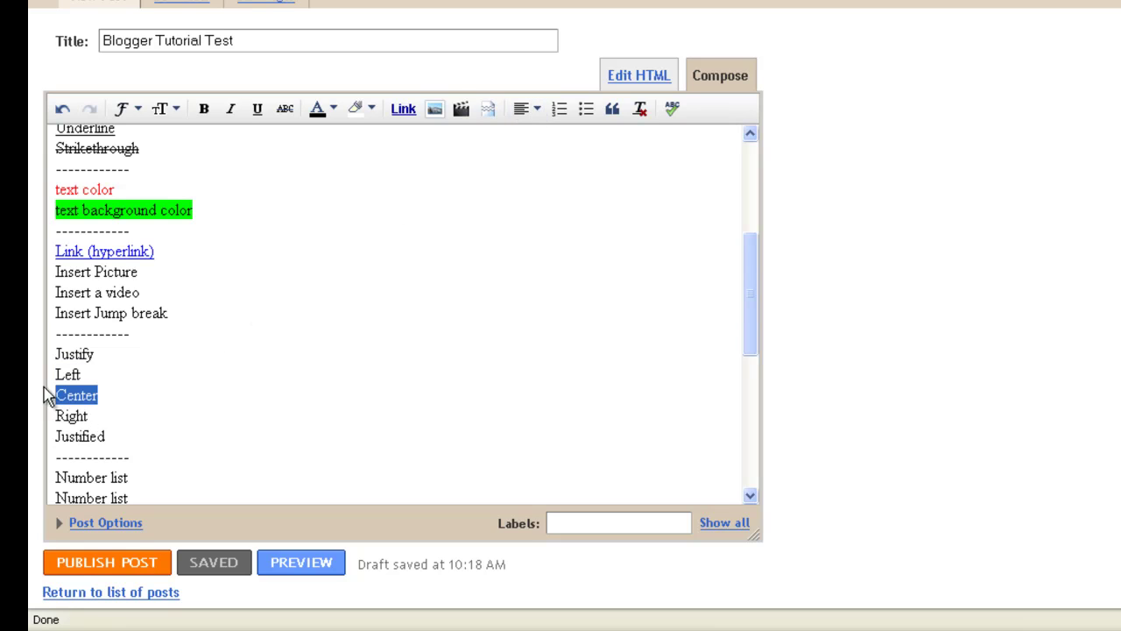
click(538, 109)
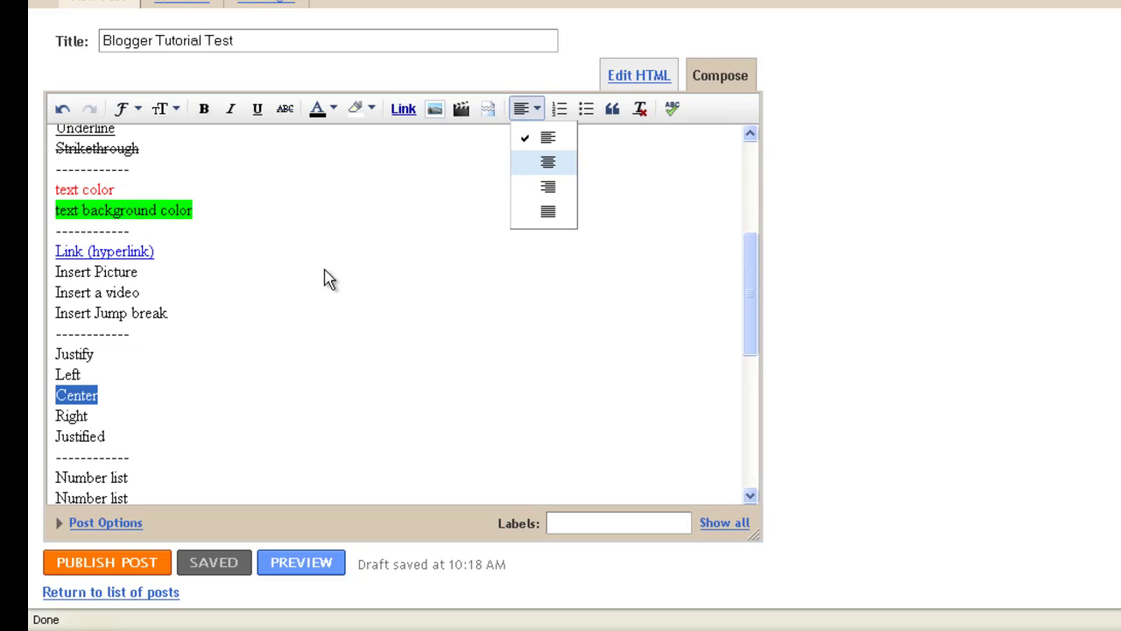
key(Return)
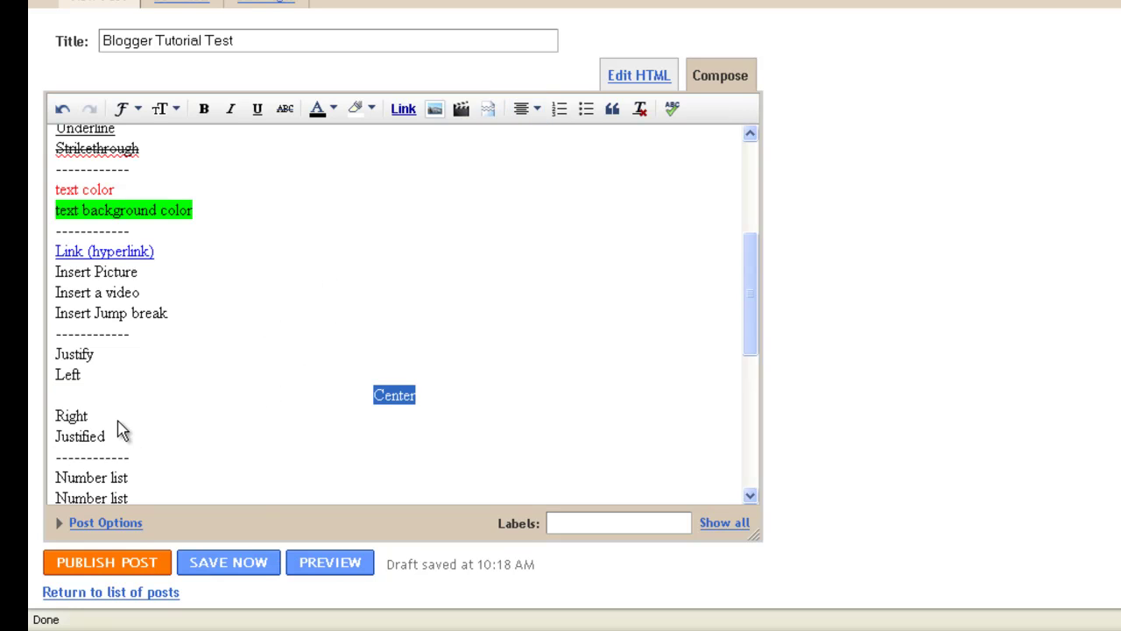
Right-align the line reading 'Right'
double_click(69, 415)
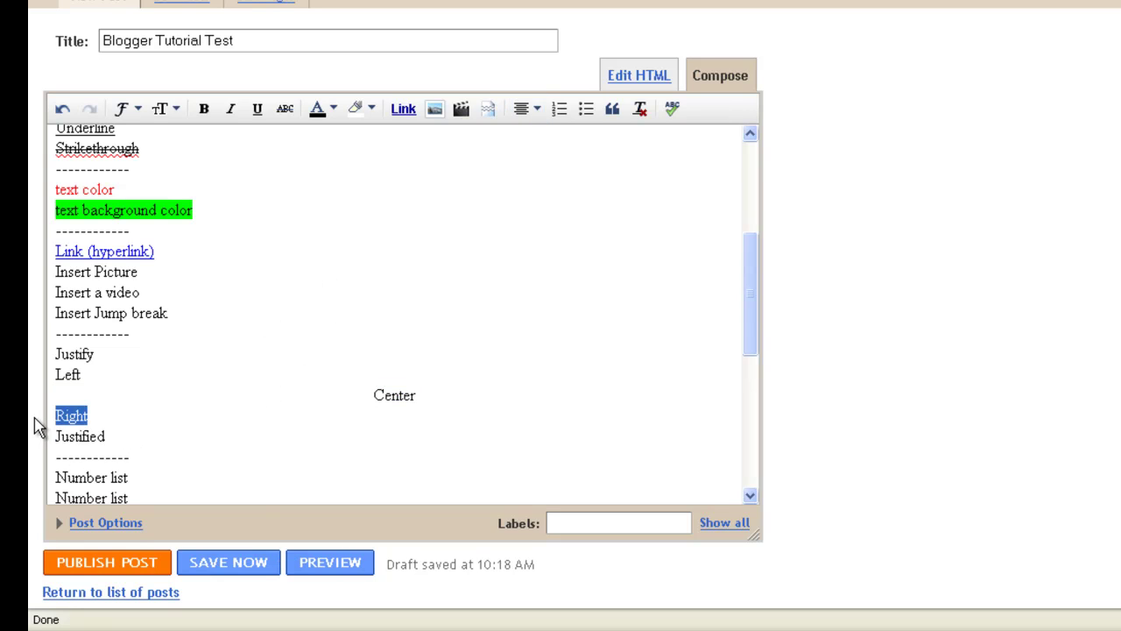
click(539, 109)
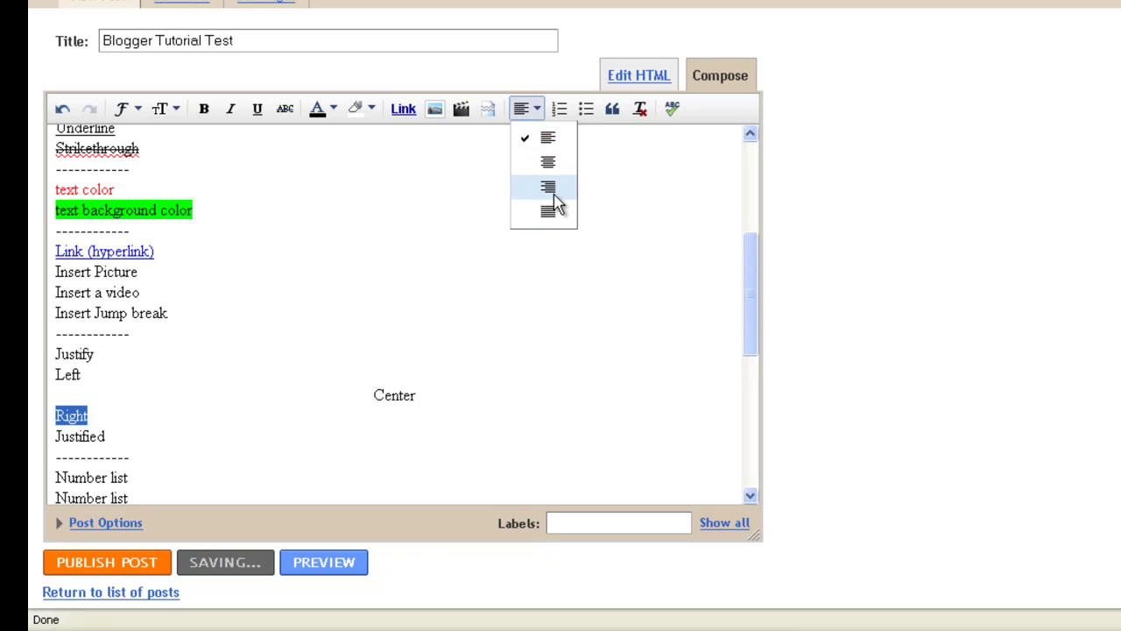
key(Return)
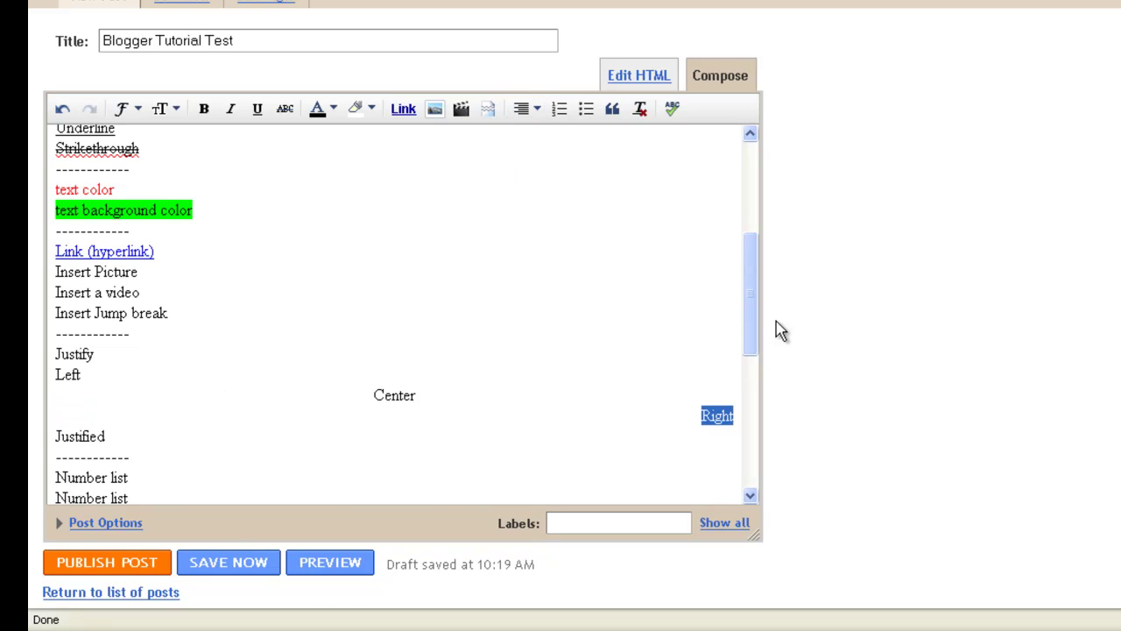
drag(753, 312, 751, 384)
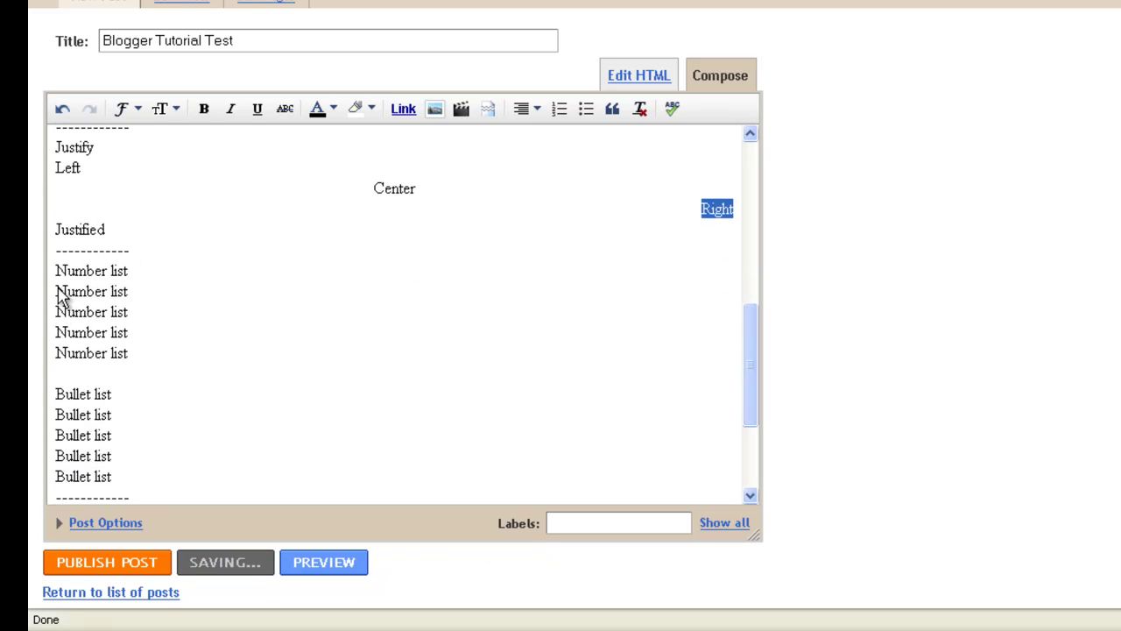
Make the last four 'Number list' lines a numbered list and the three 'Bullet list' lines a bulleted list
drag(56, 292, 172, 364)
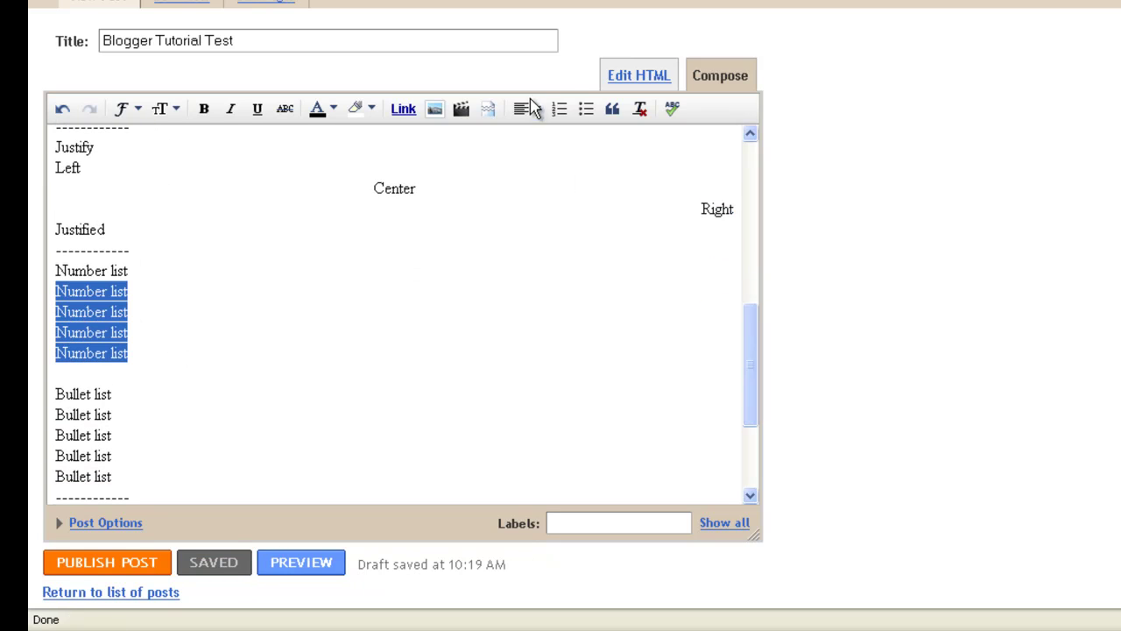
click(559, 109)
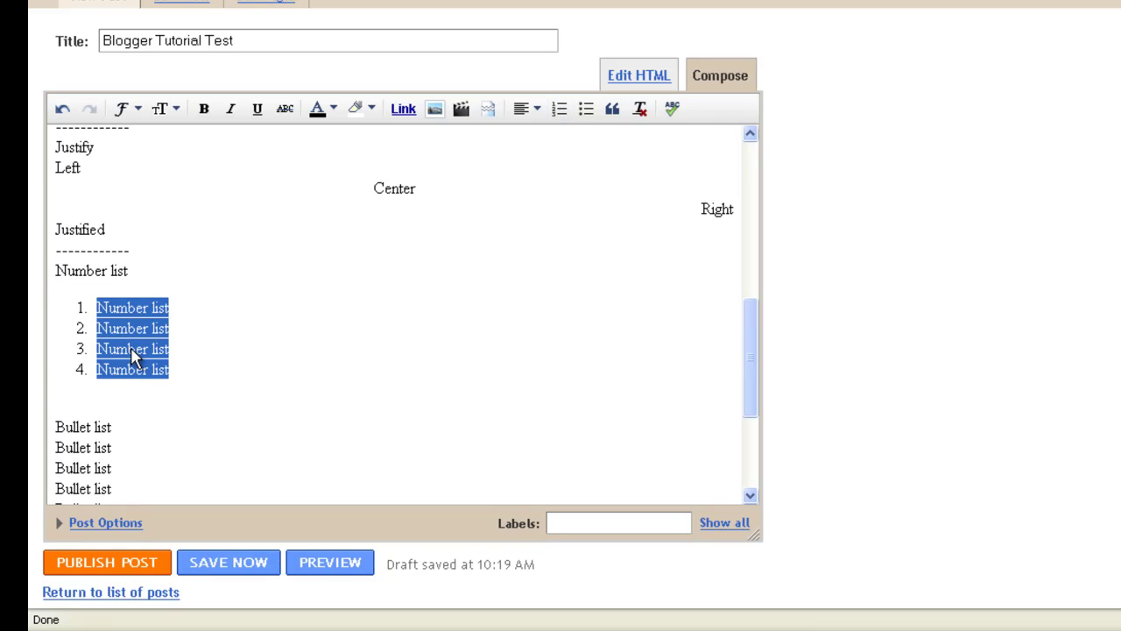
drag(748, 365, 749, 439)
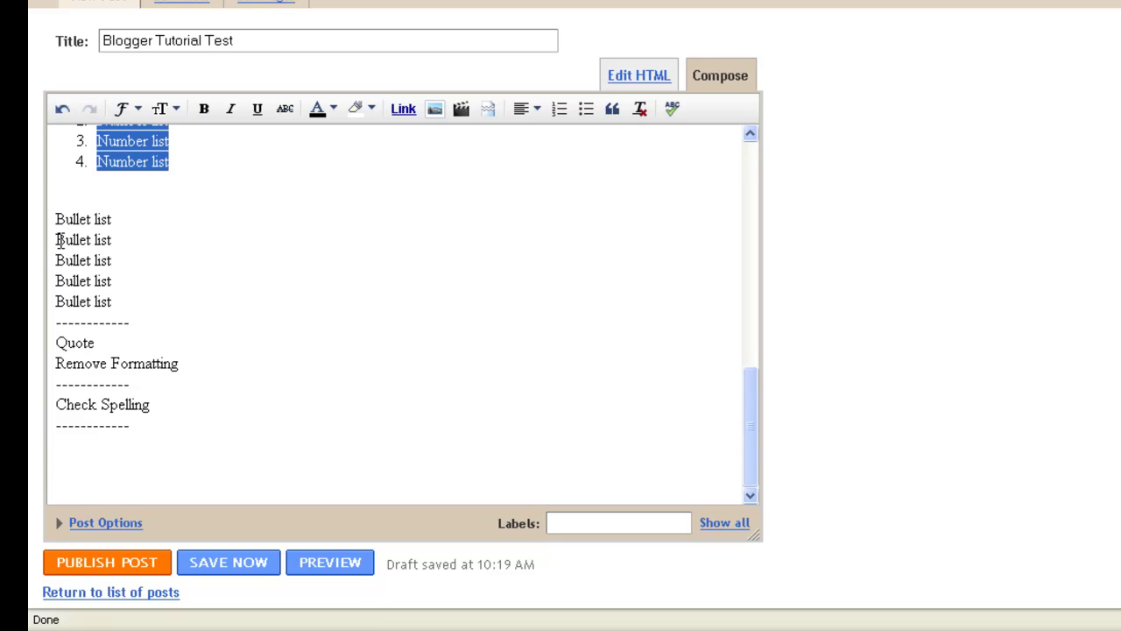
drag(58, 240, 135, 292)
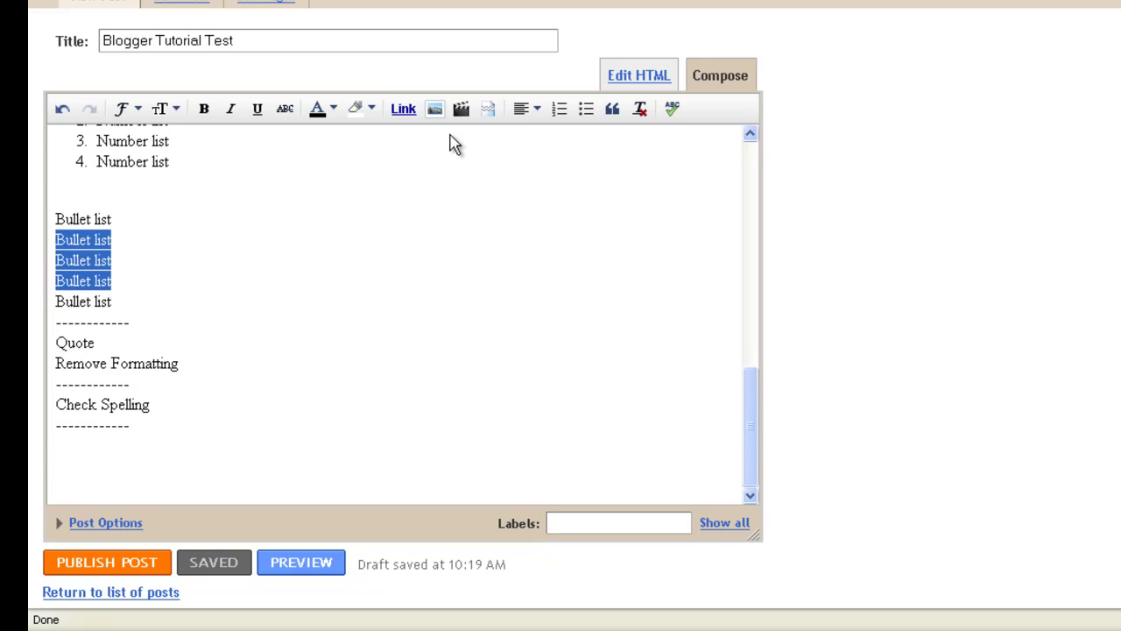
click(589, 110)
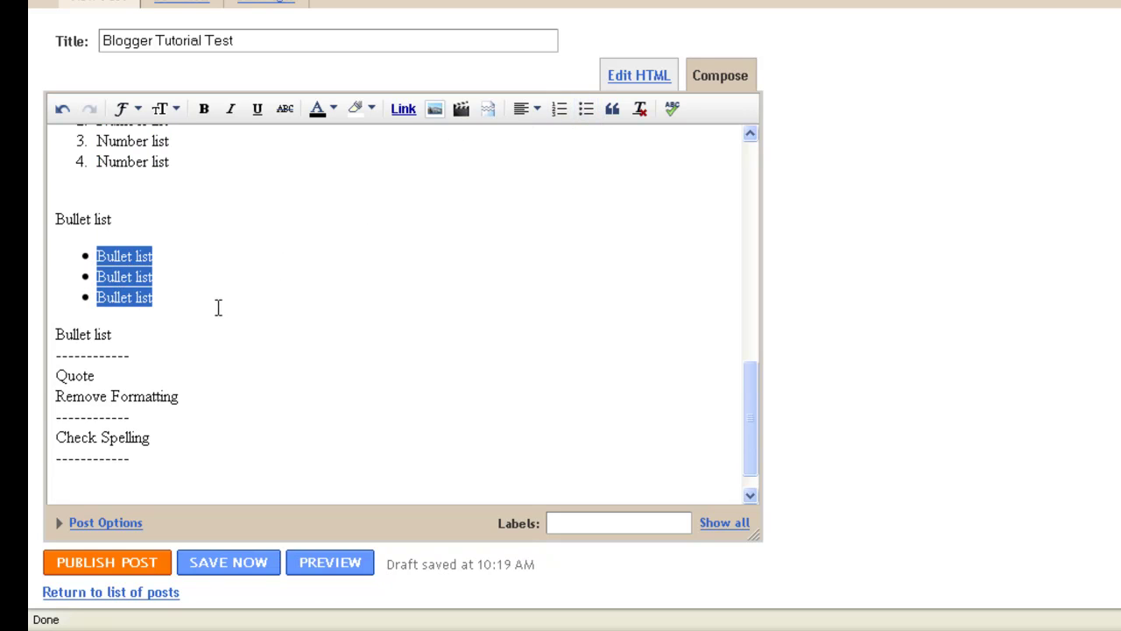
Apply Blockquote twice to the 'Quote' line so it is indented two levels
click(56, 375)
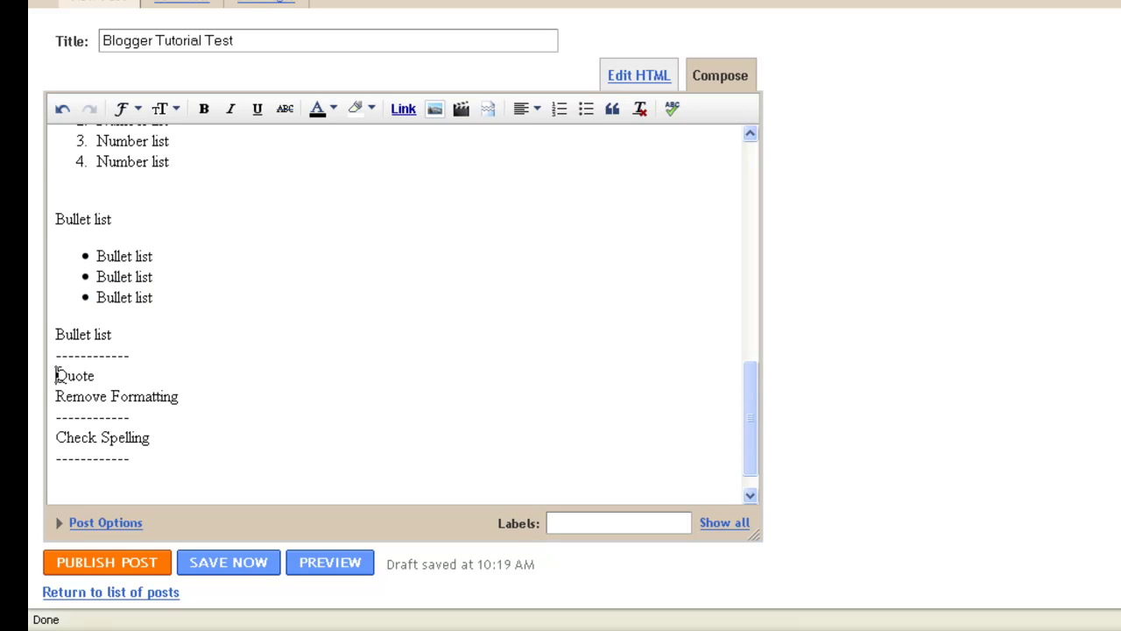
shift+click(111, 383)
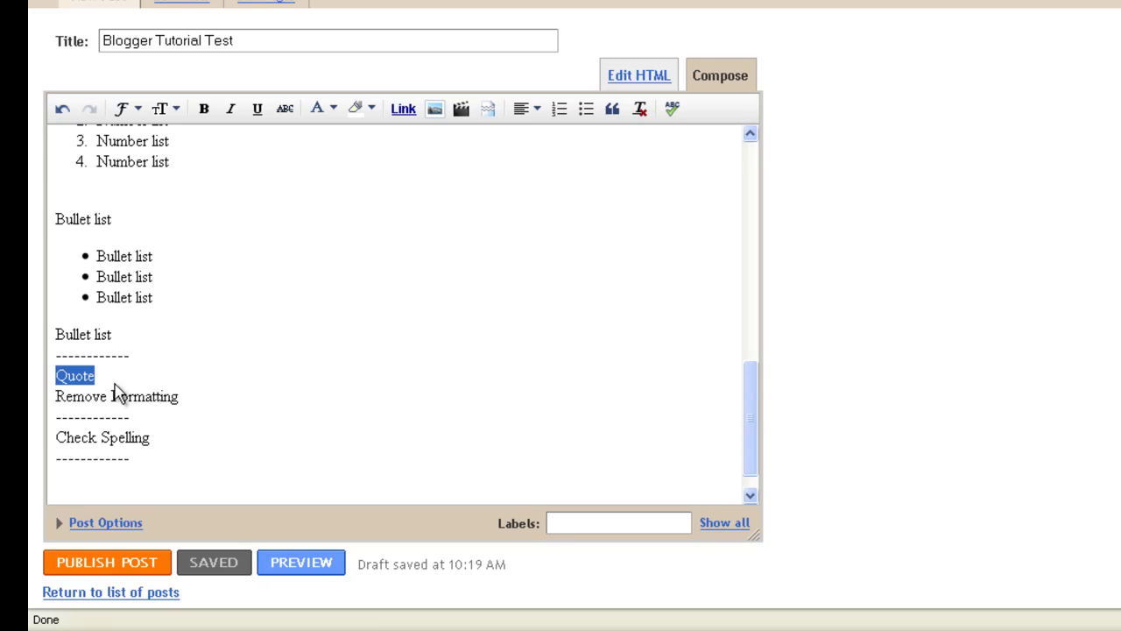
right_click(617, 107)
click(613, 109)
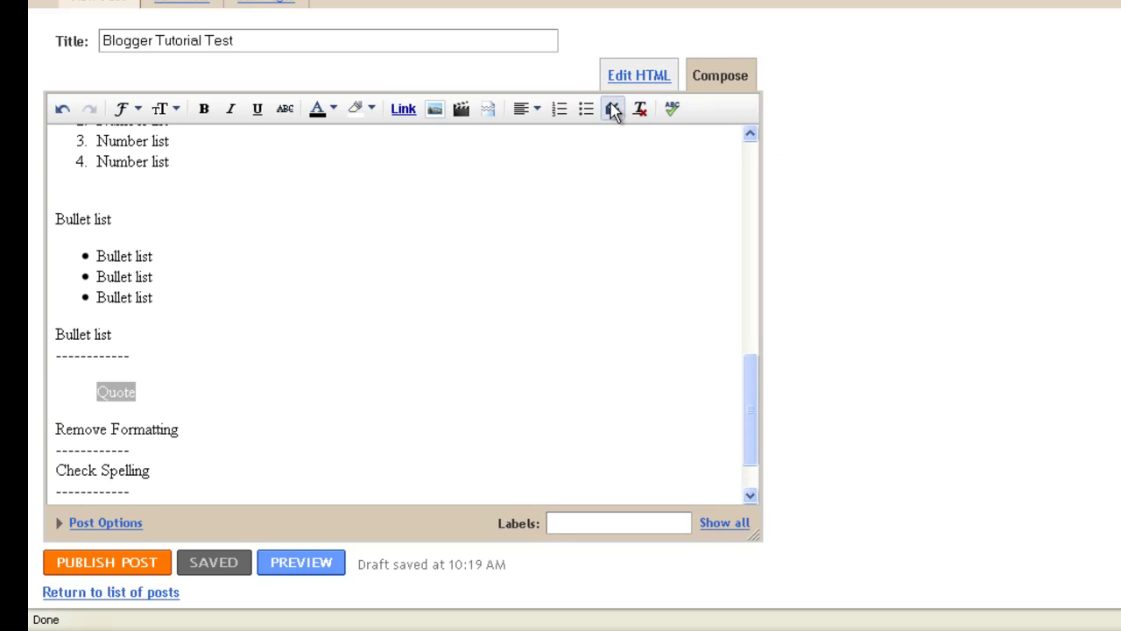
click(99, 393)
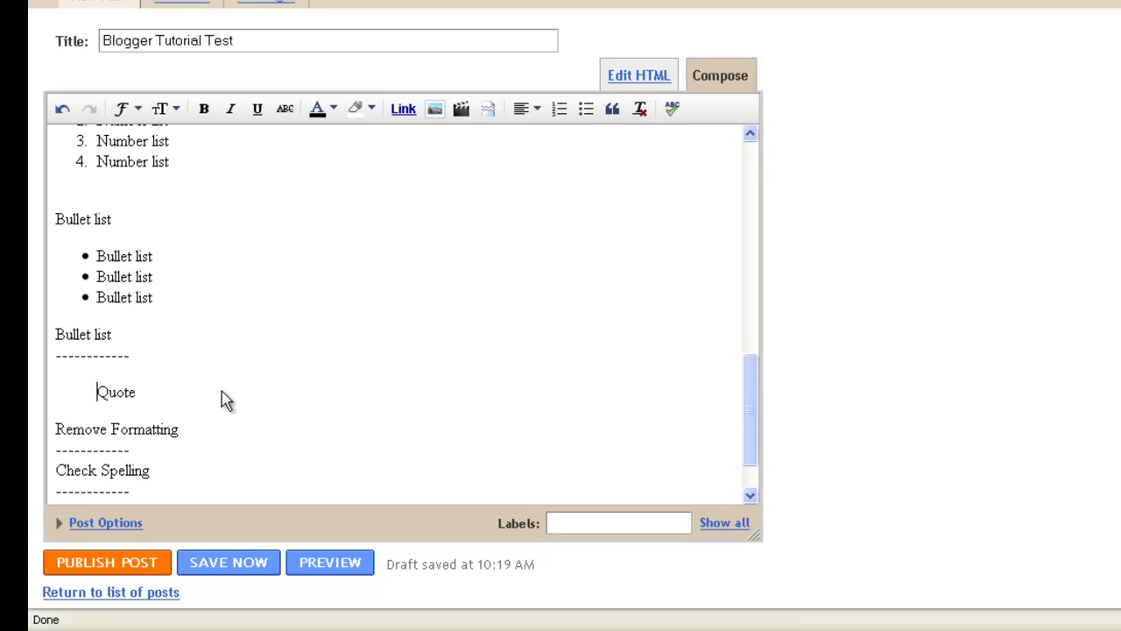
click(175, 402)
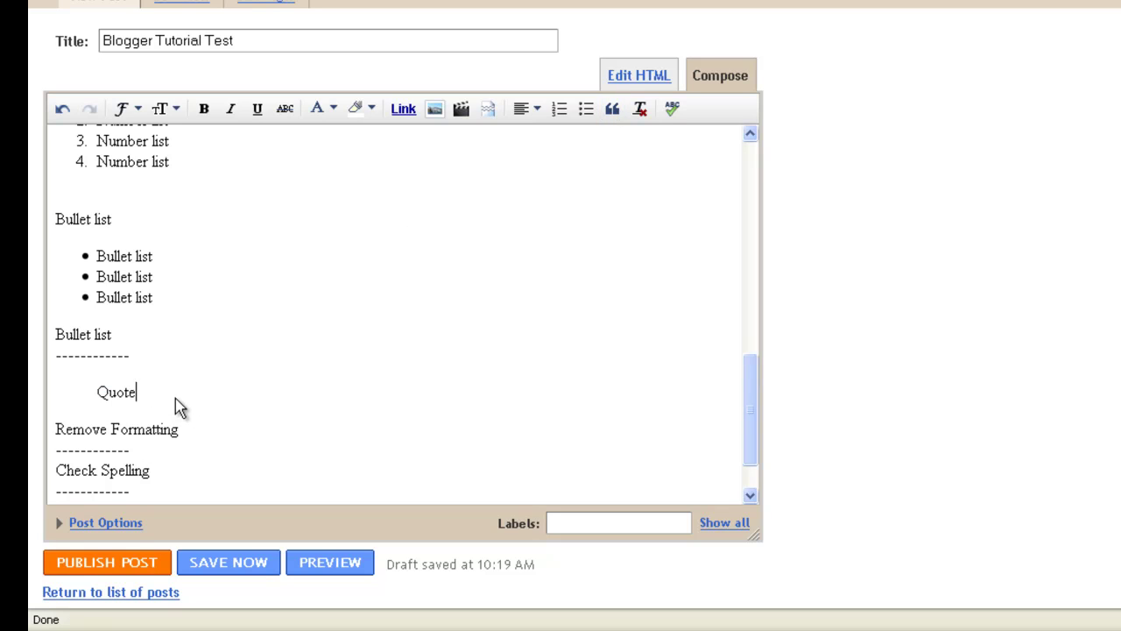
click(614, 109)
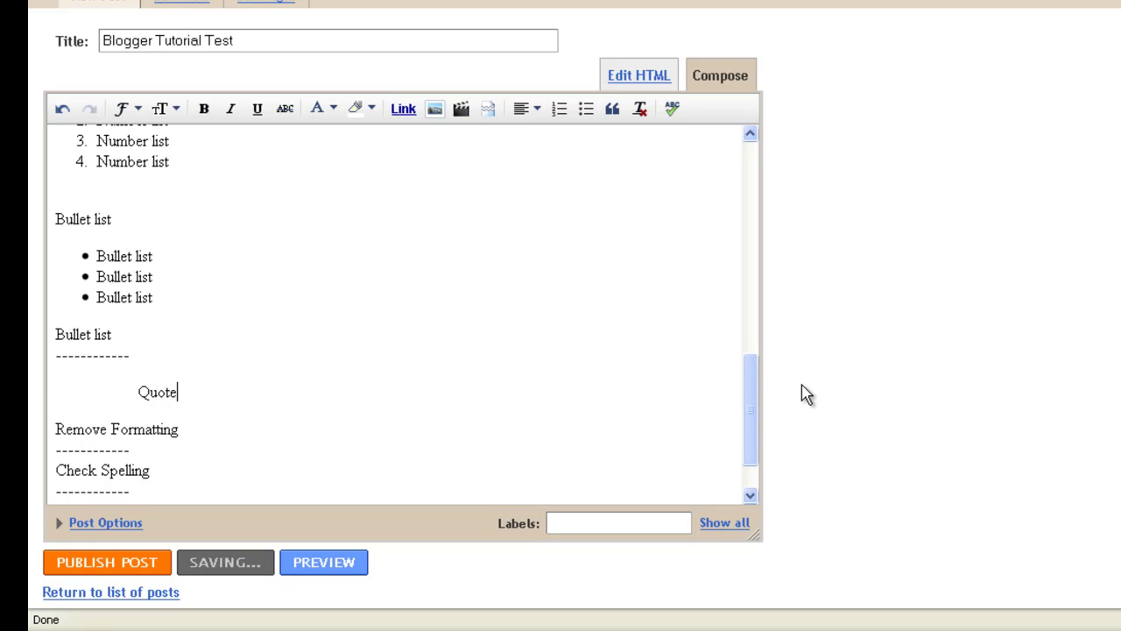
mouse_move(750, 408)
mouse_down()
mouse_move(760, 326)
mouse_move(746, 280)
mouse_up()
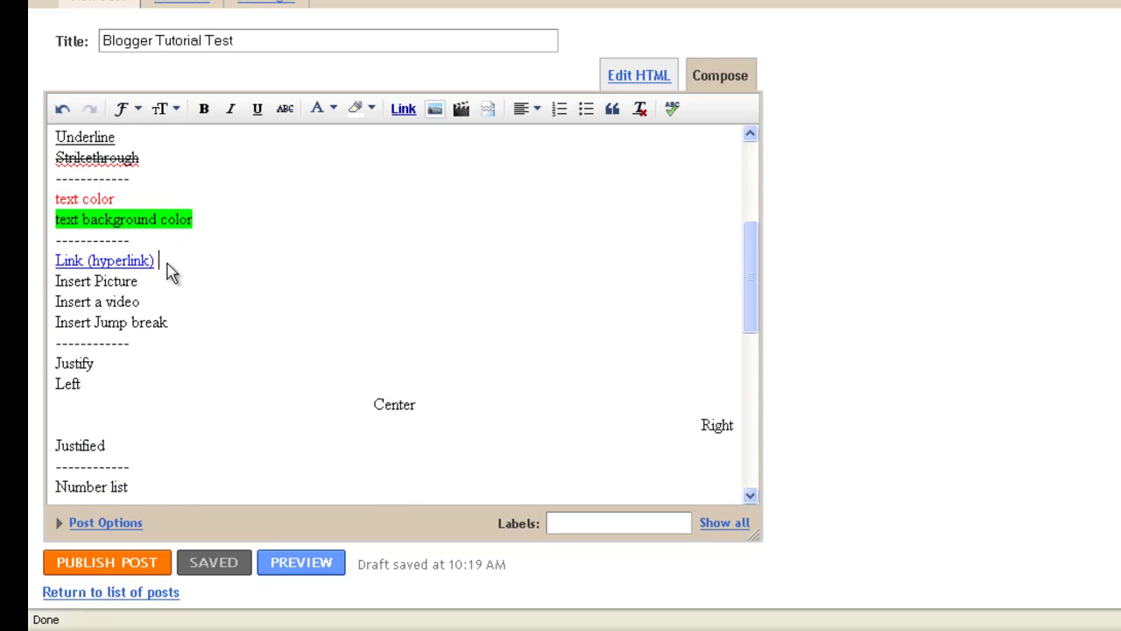
drag(159, 259, 52, 263)
key(ctrl+c)
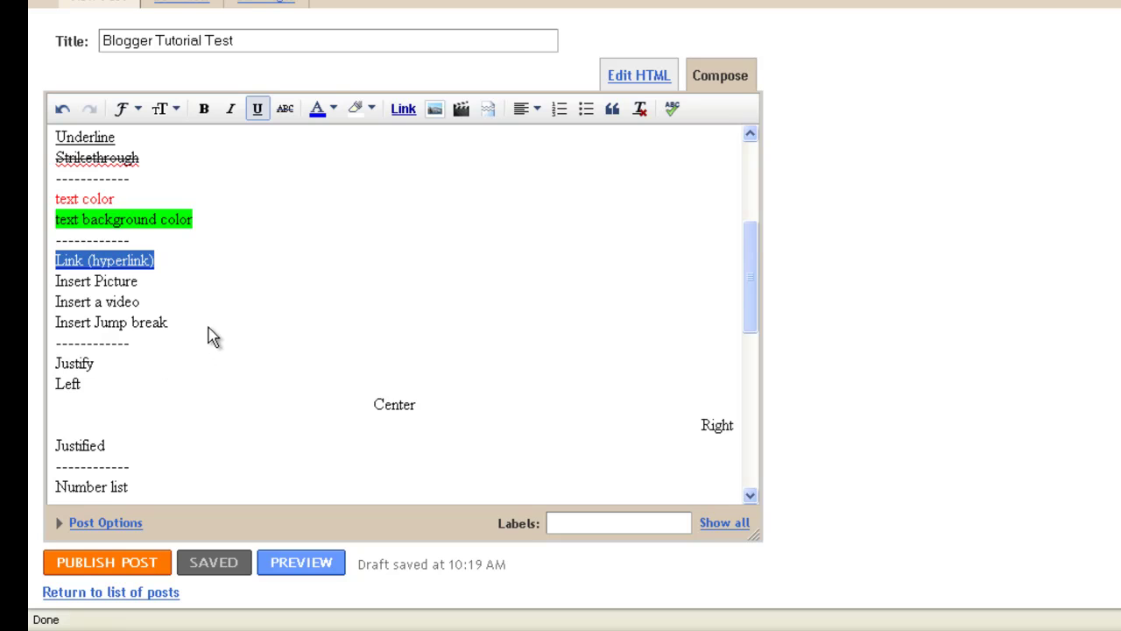
click(189, 260)
key(Return)
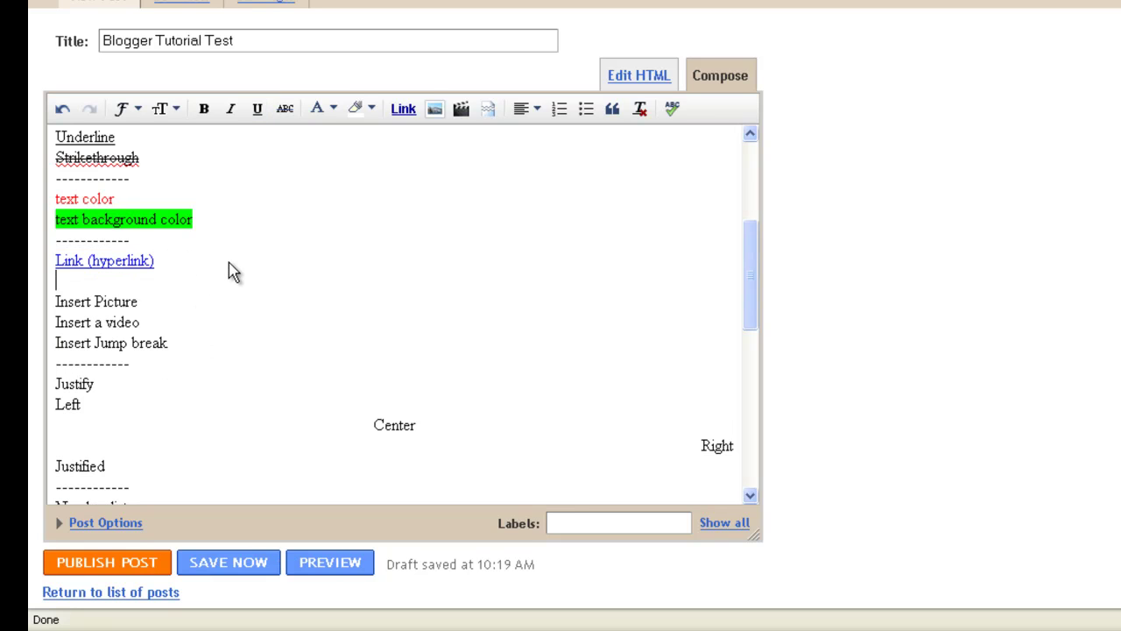
key(ctrl+v)
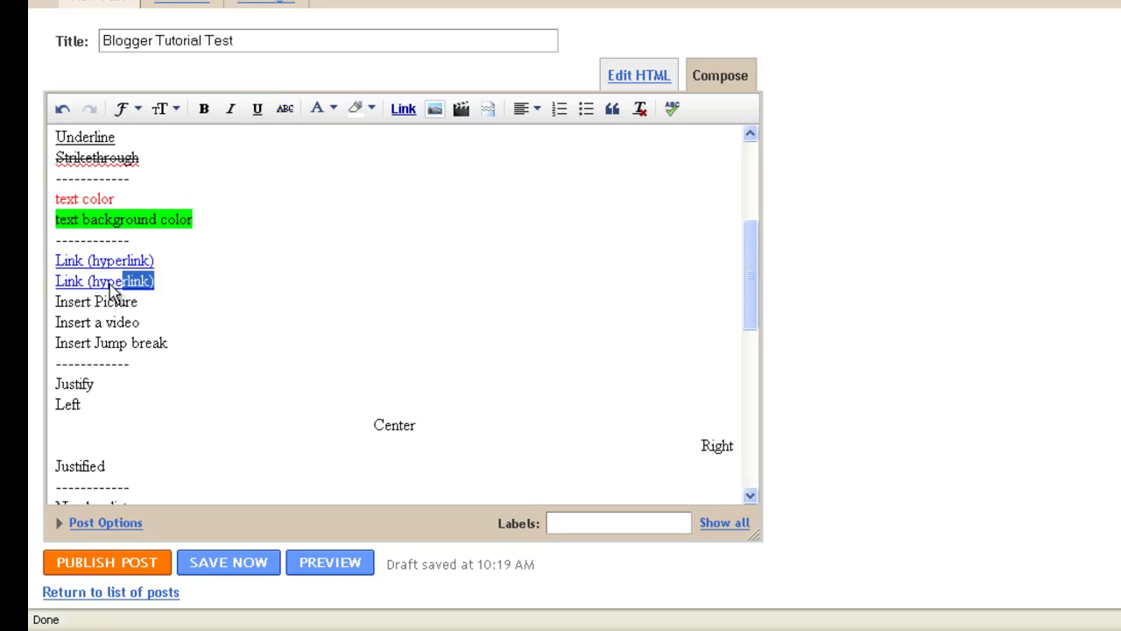
drag(173, 287, 50, 285)
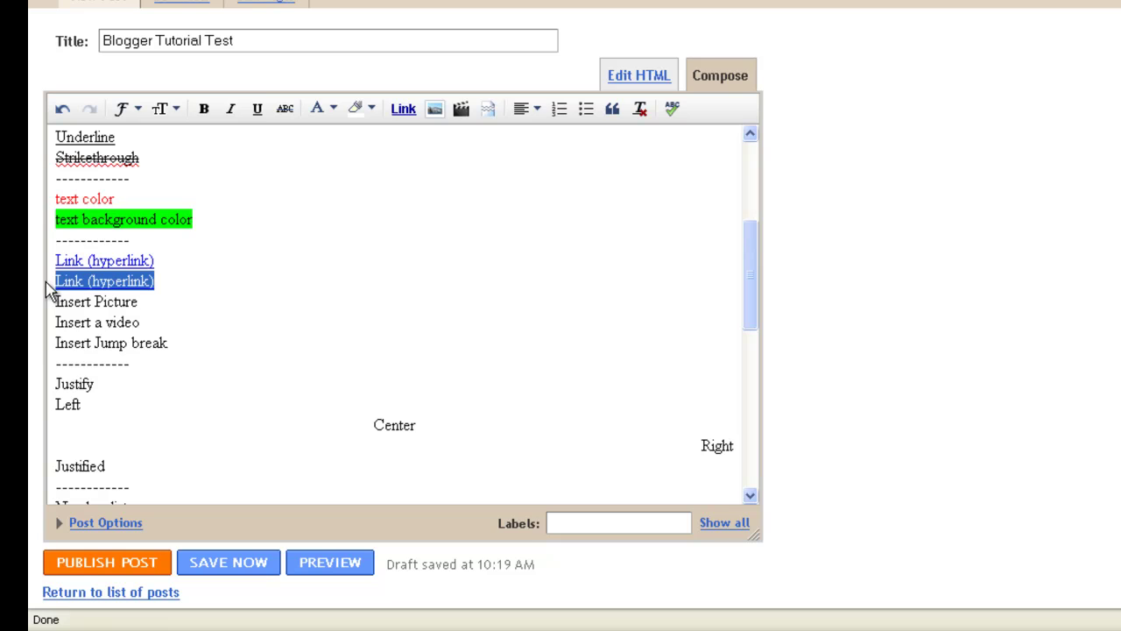
click(643, 109)
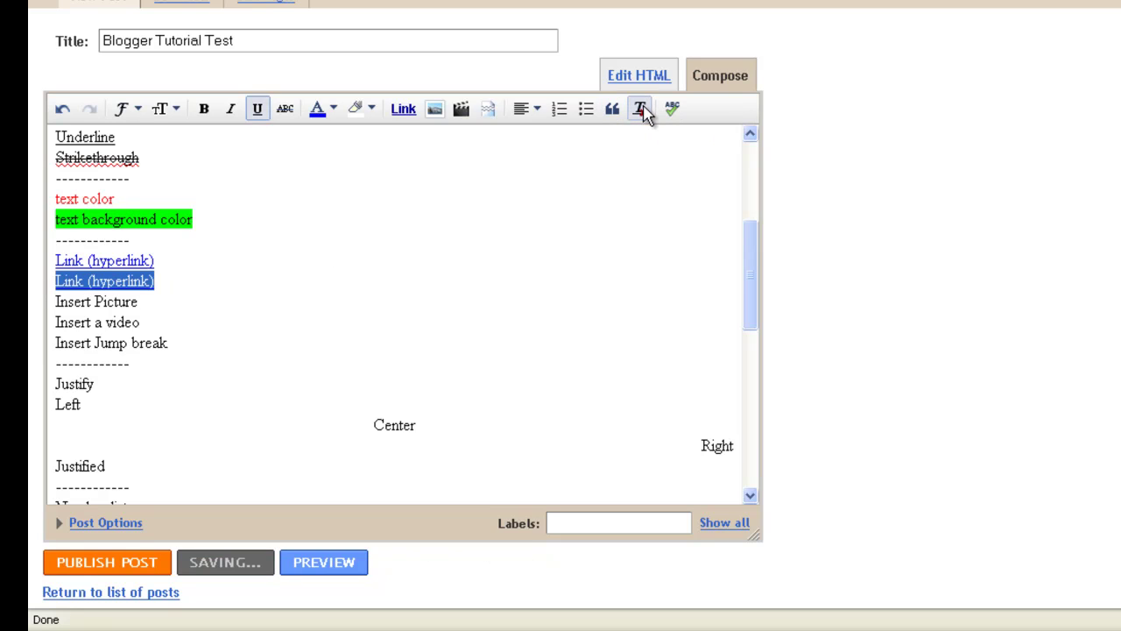
click(325, 288)
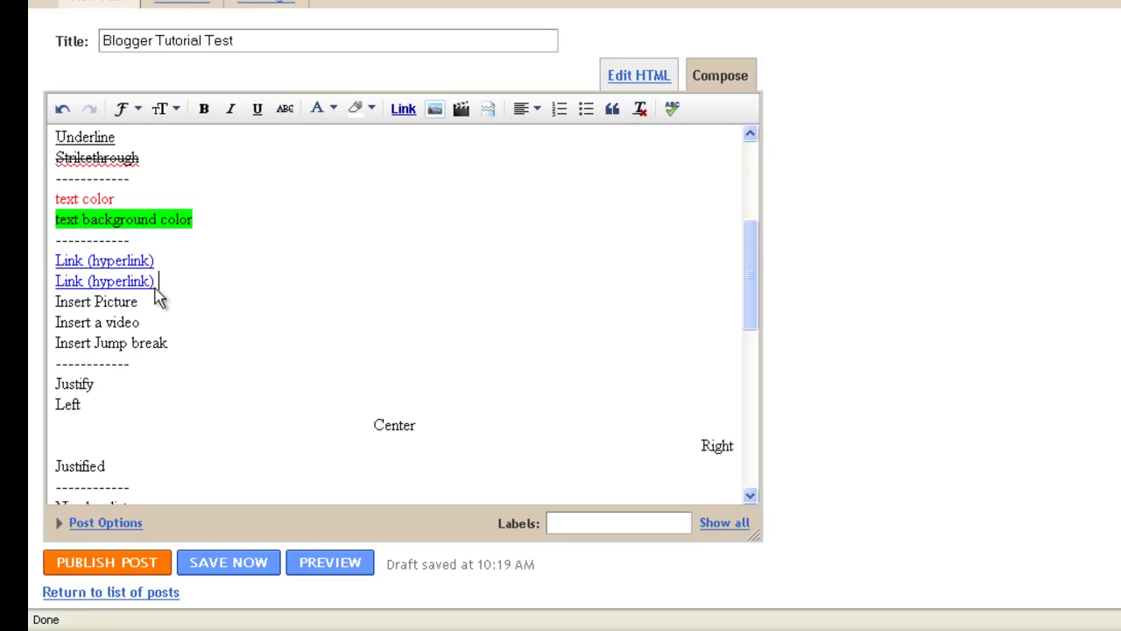
drag(155, 283, 32, 291)
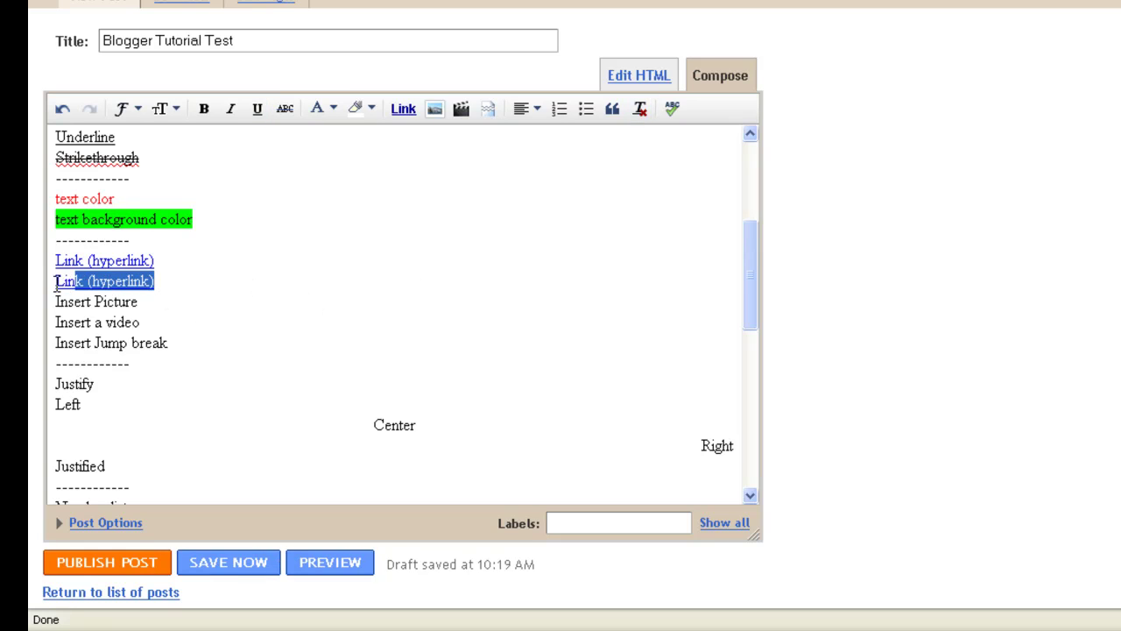
click(642, 111)
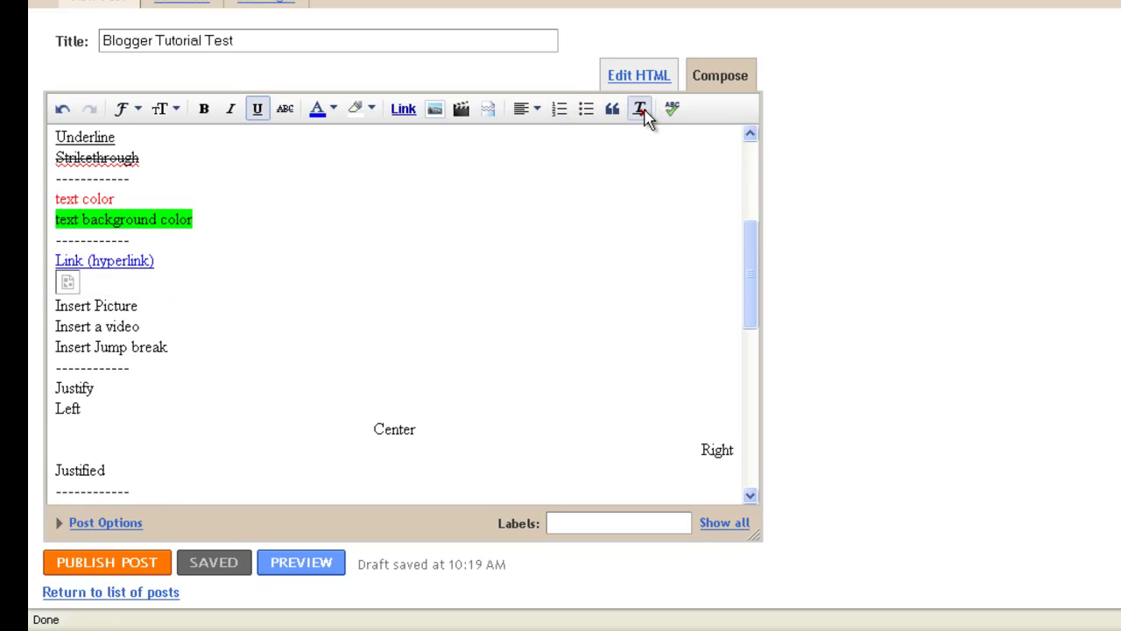
click(309, 308)
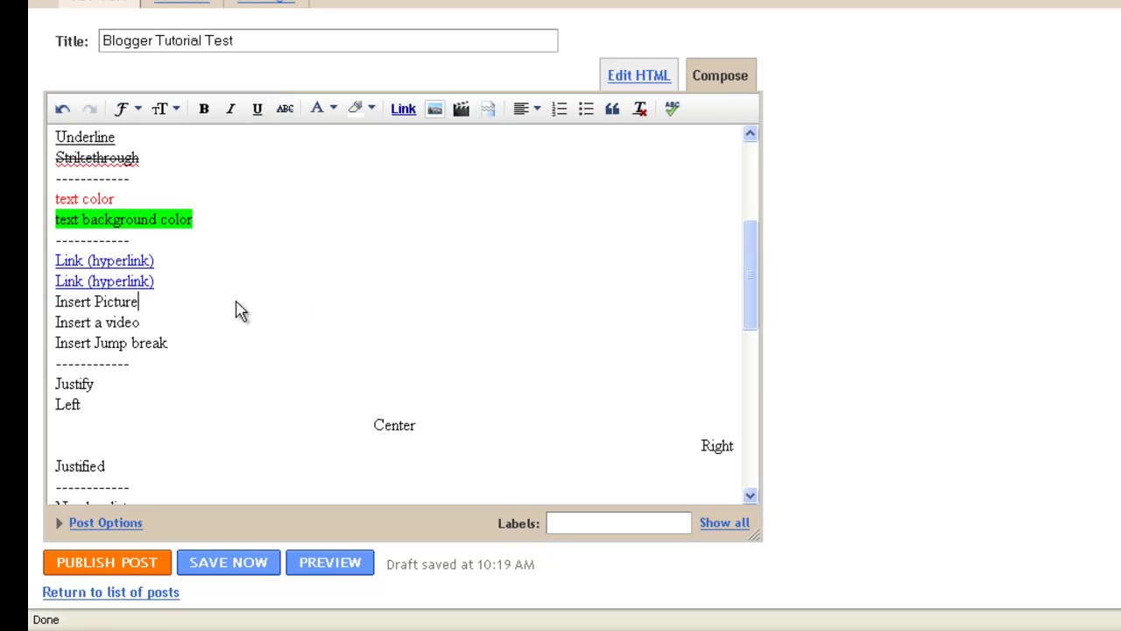
drag(155, 281, 35, 290)
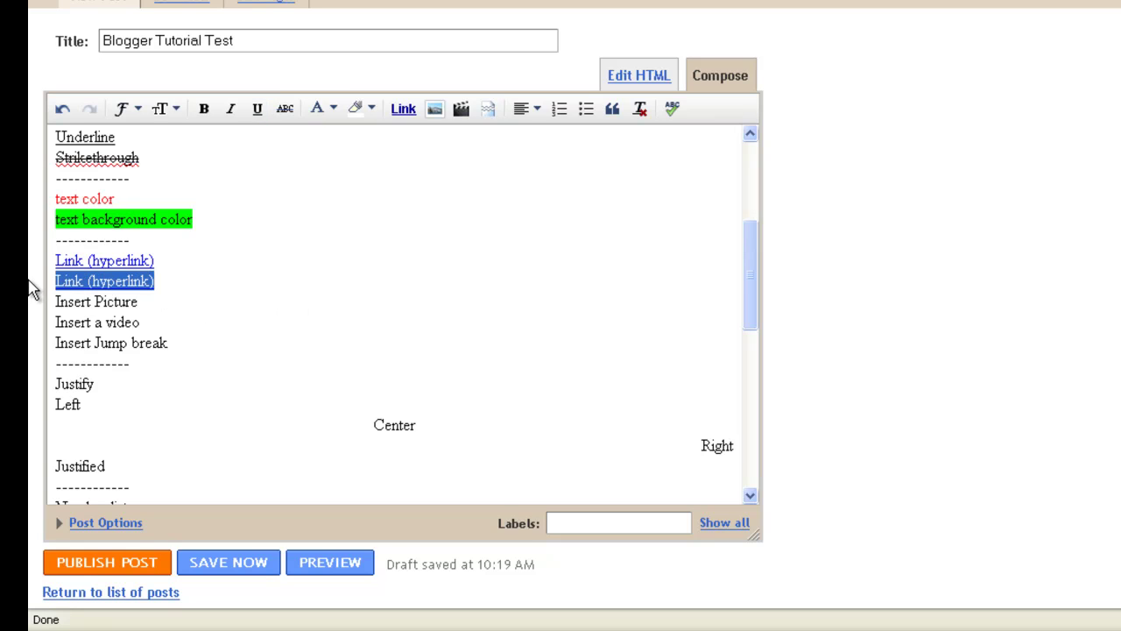
click(641, 109)
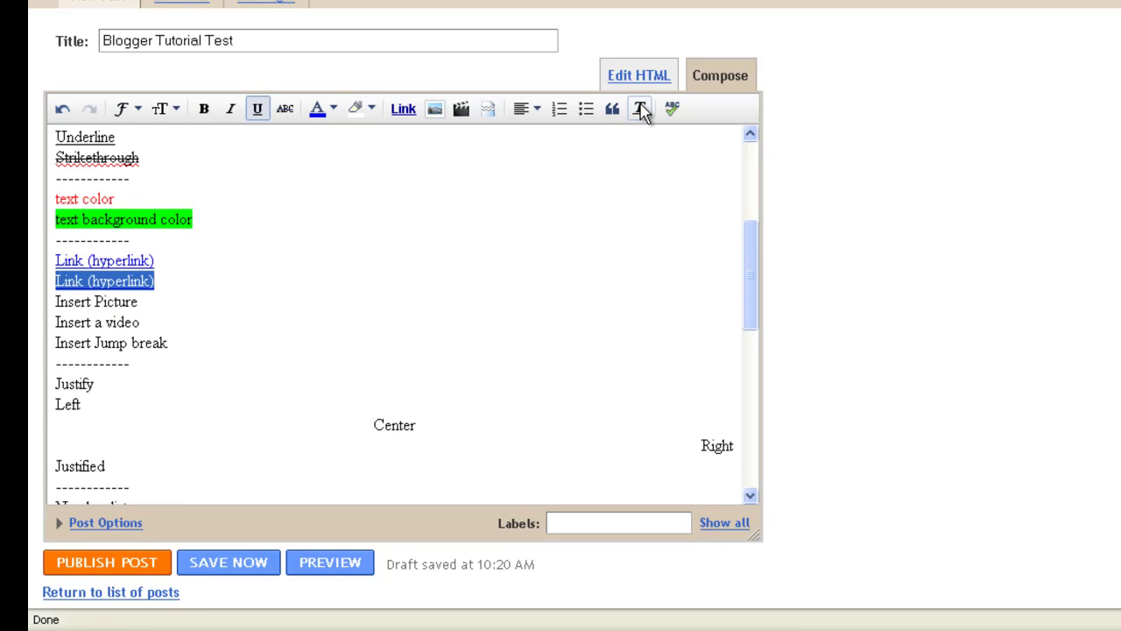
click(291, 266)
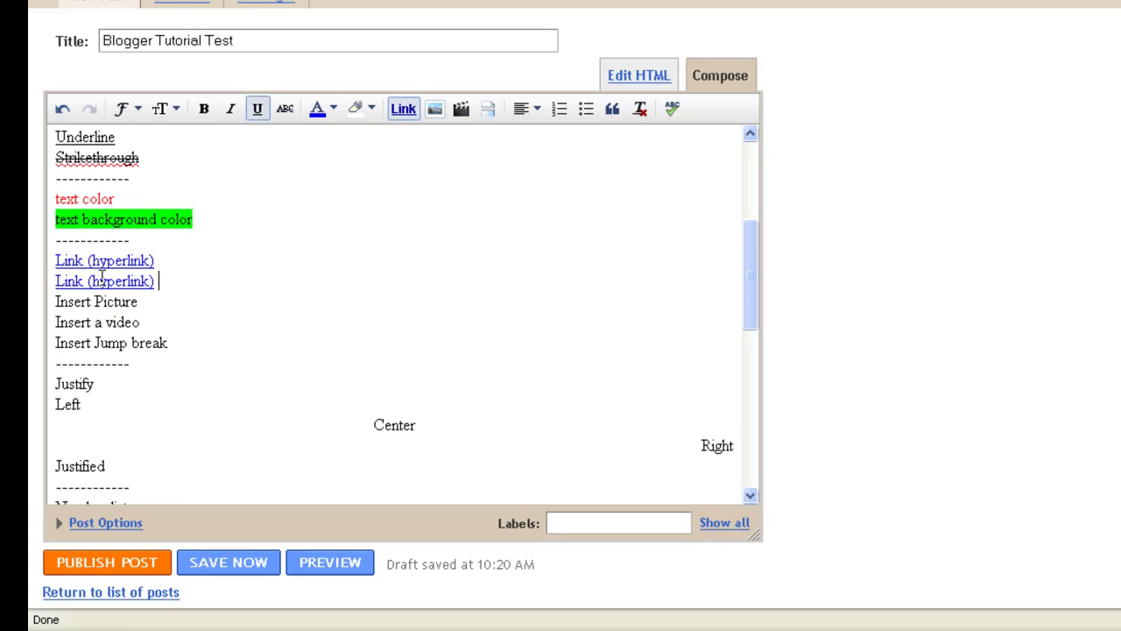
drag(158, 281, 50, 281)
key(Delete)
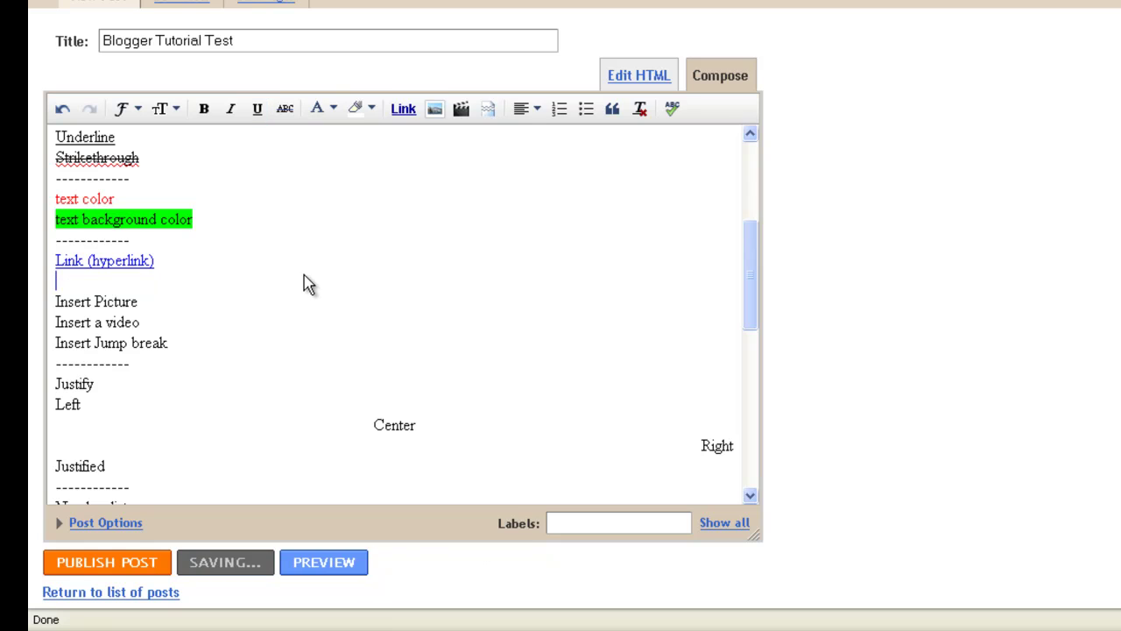
key(Delete)
scroll(301, 283, down, 5)
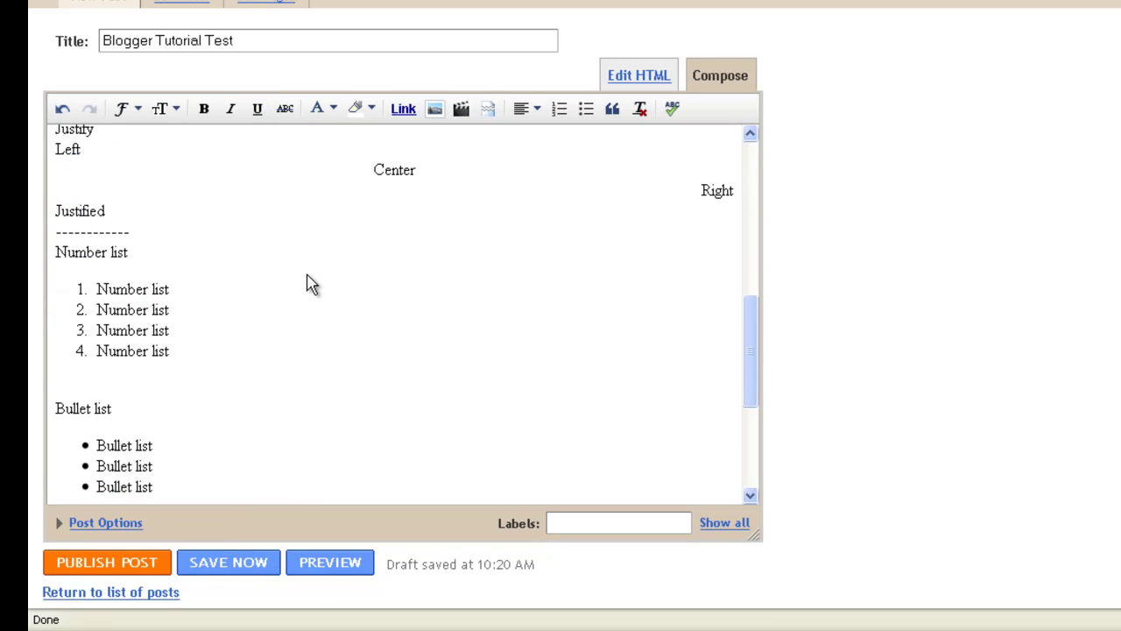
scroll(310, 283, down, 5)
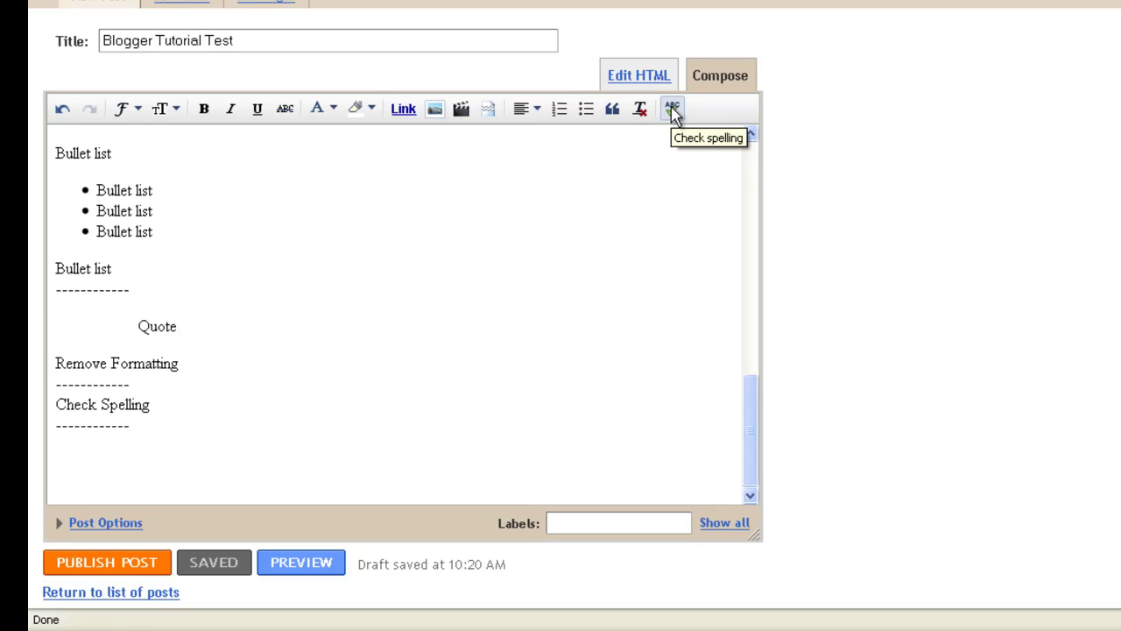
Run the Check spelling (ABC) tool on the post draft
click(671, 109)
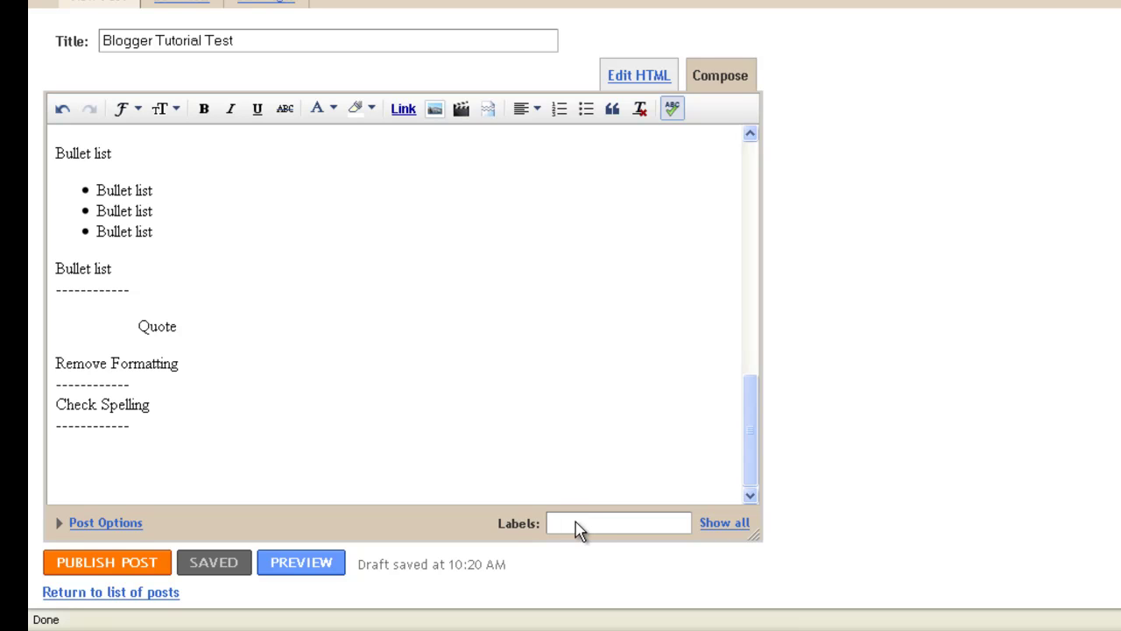
drag(753, 473, 764, 172)
mouse_move(755, 220)
mouse_down()
mouse_move(758, 338)
mouse_move(768, 335)
mouse_move(775, 280)
mouse_move(755, 500)
mouse_up()
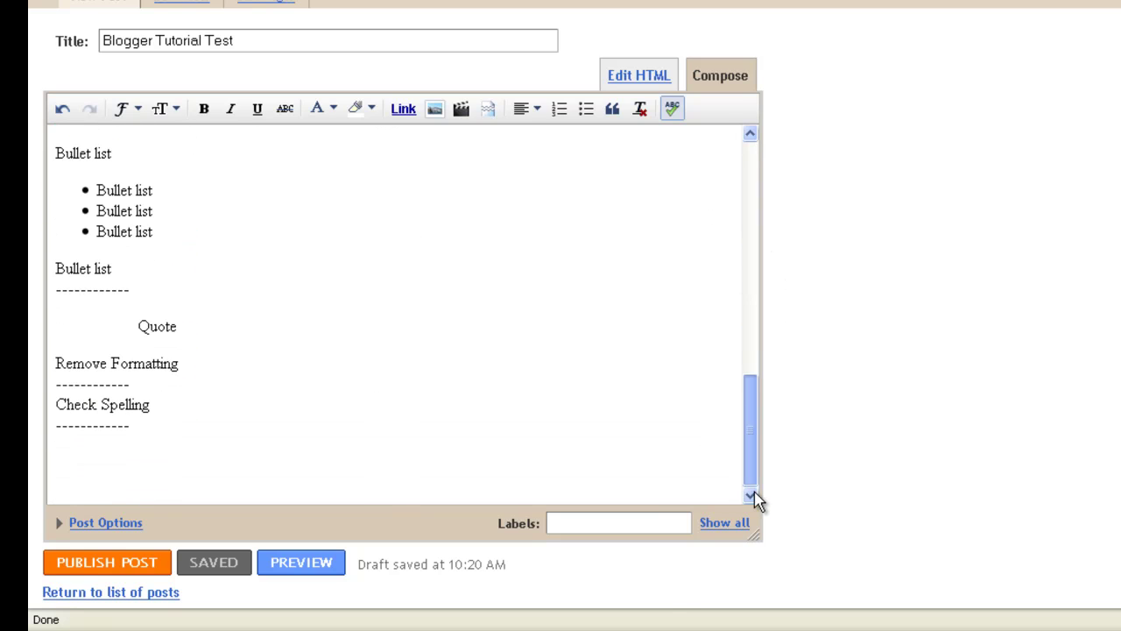
Enter the labels 'post a blog, blog, howto, how to' in the Labels field
click(585, 526)
text(post a blog, blog)
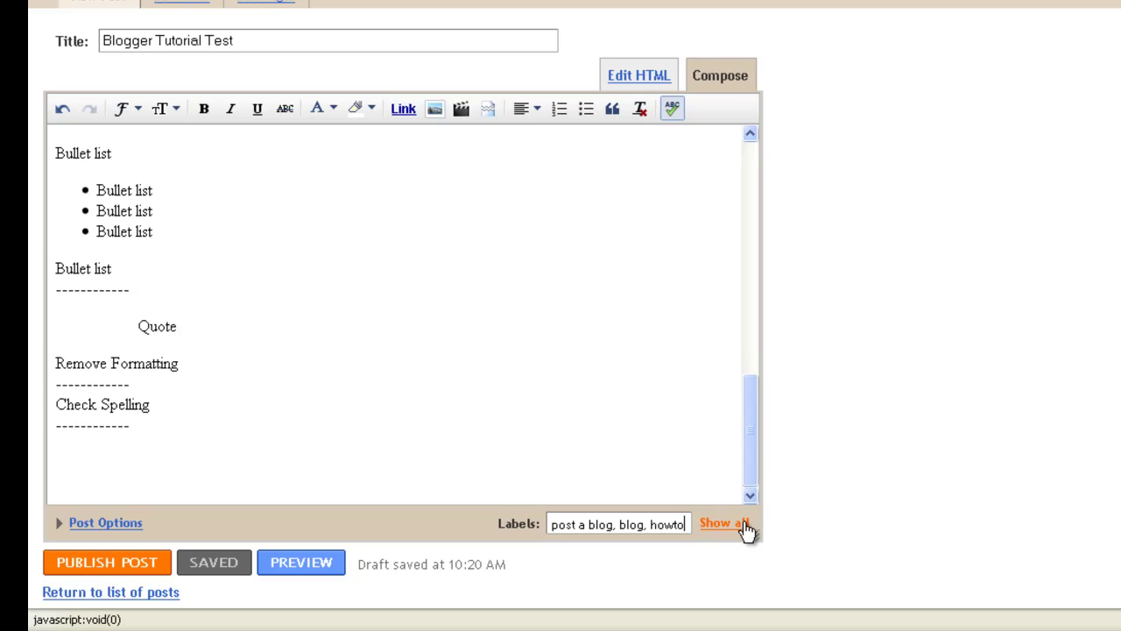
text(, how to)
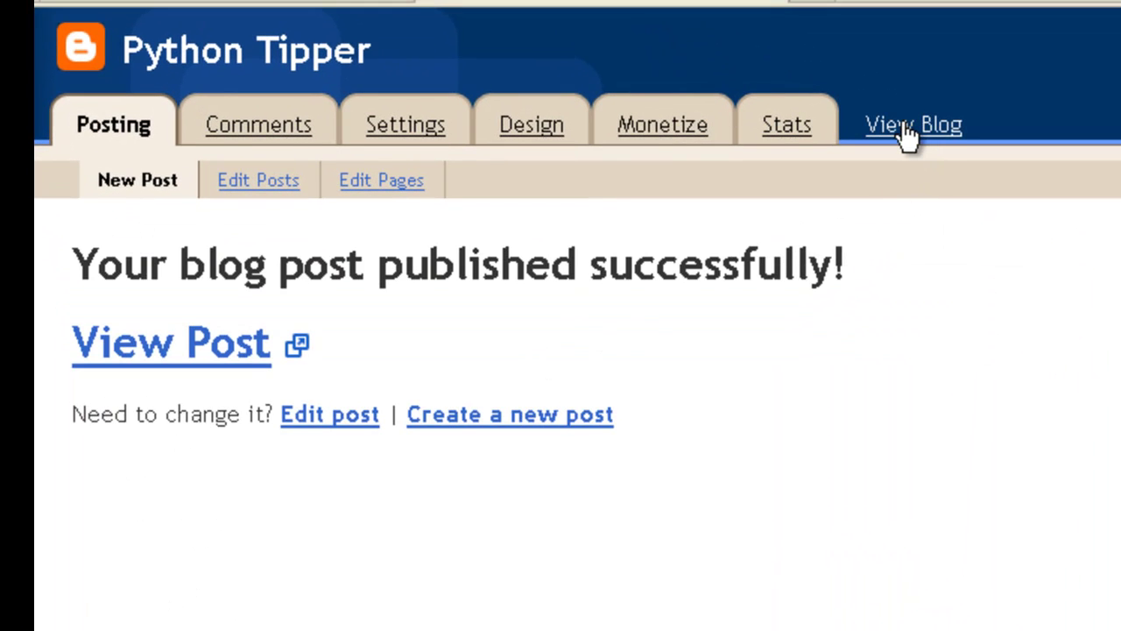
Go to the live blog, open 'Read more »' on Blogger Tutorial Test, and scroll through it
click(906, 136)
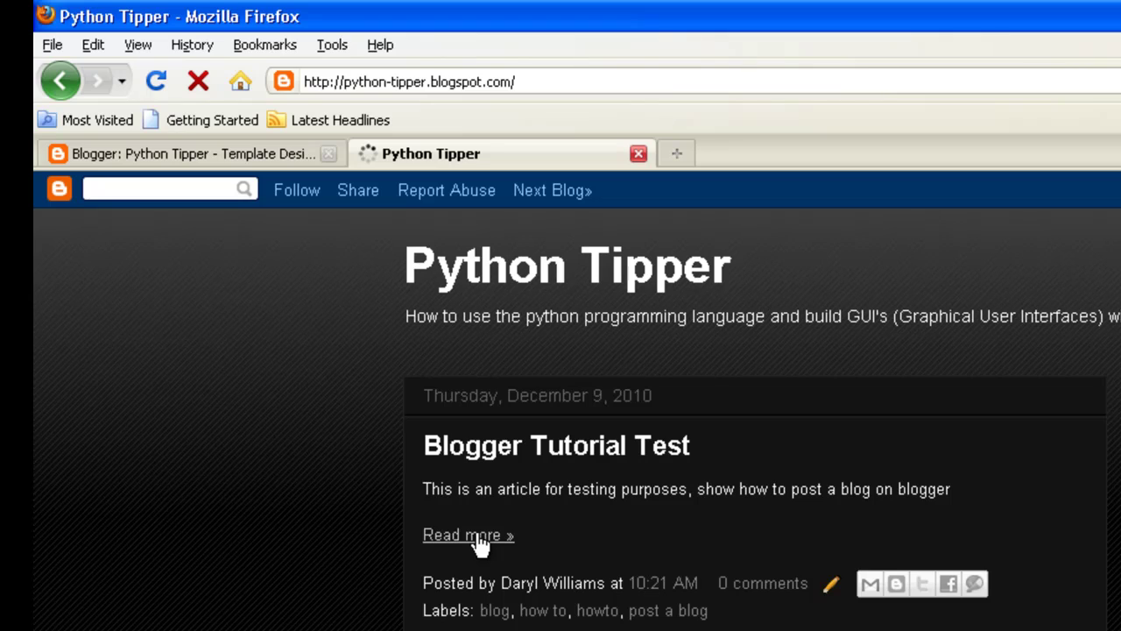
click(480, 538)
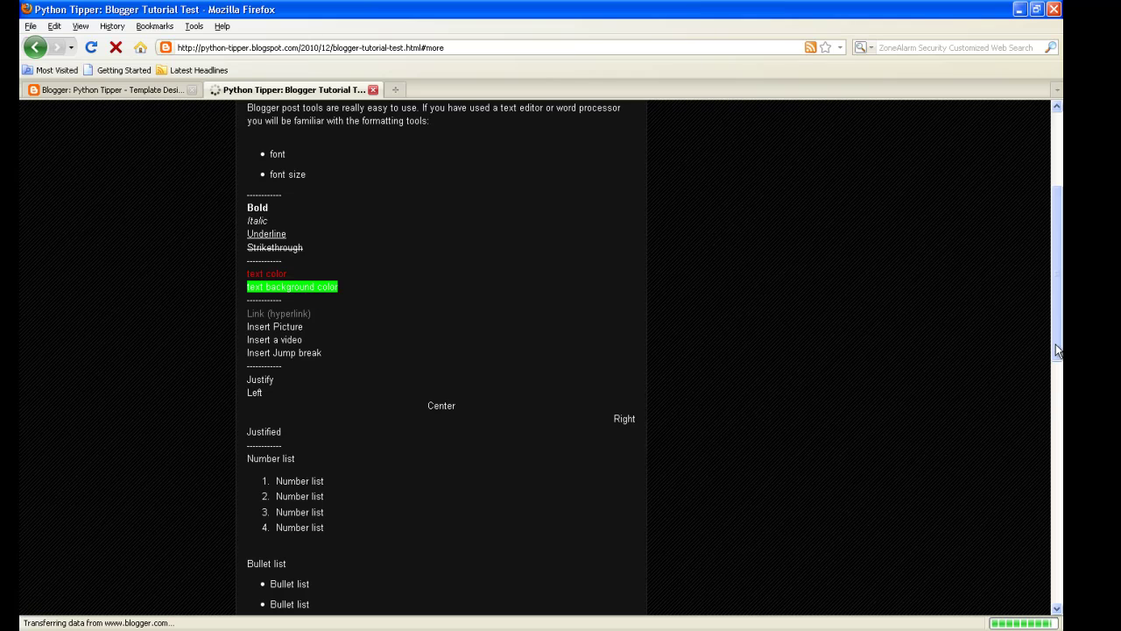
drag(1055, 347, 1058, 299)
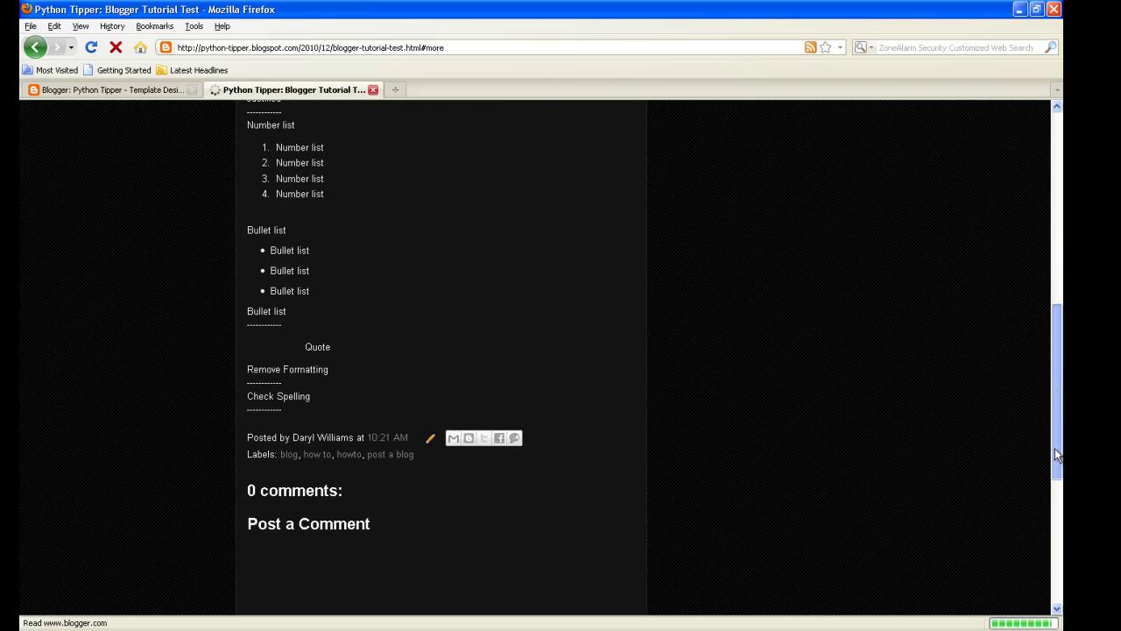
scroll(539, 359, down, 1)
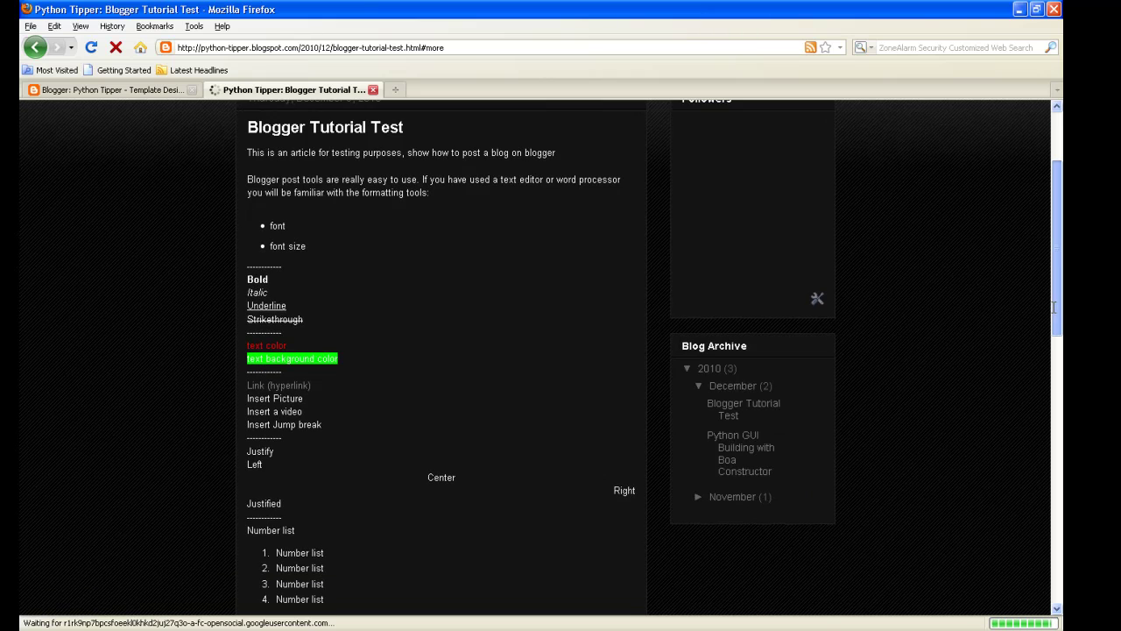